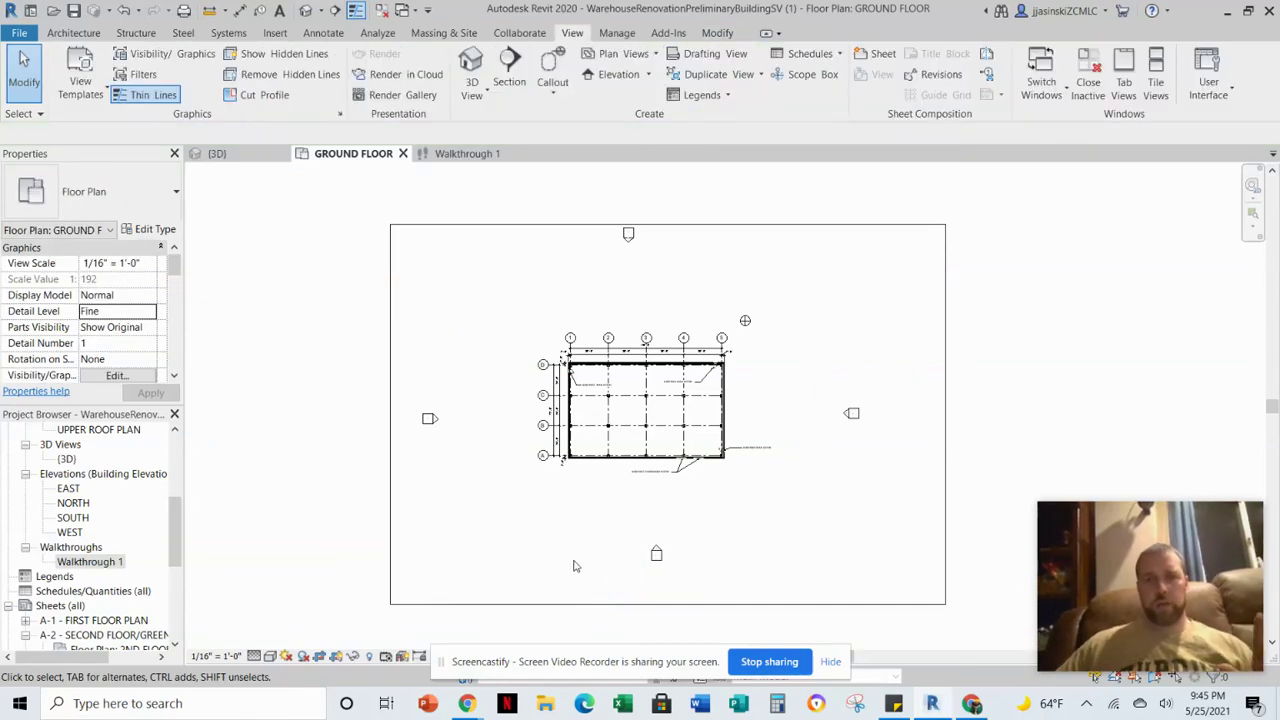
- Open the Walkthrough 1 view and compare it with the ground floor plan and 3D view
{"action": "double_click", "coordinate": [88, 562]}
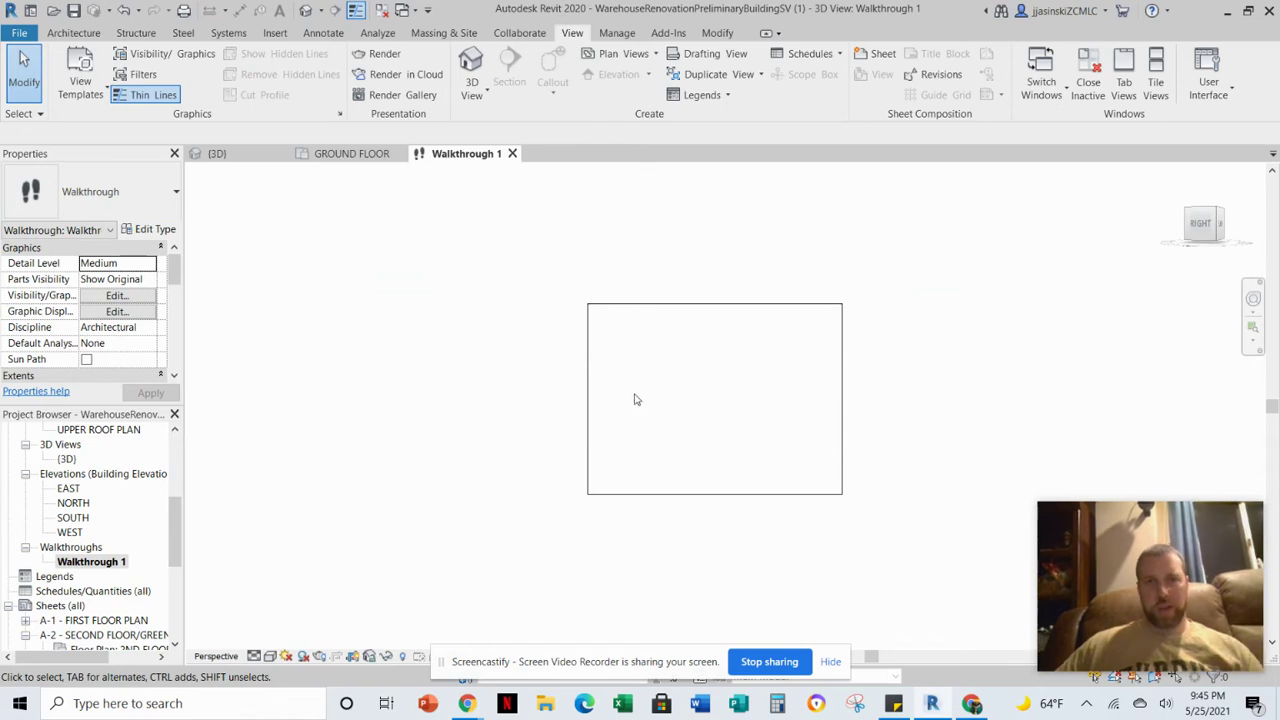
{"action": "left_click", "coordinate": [833, 663]}
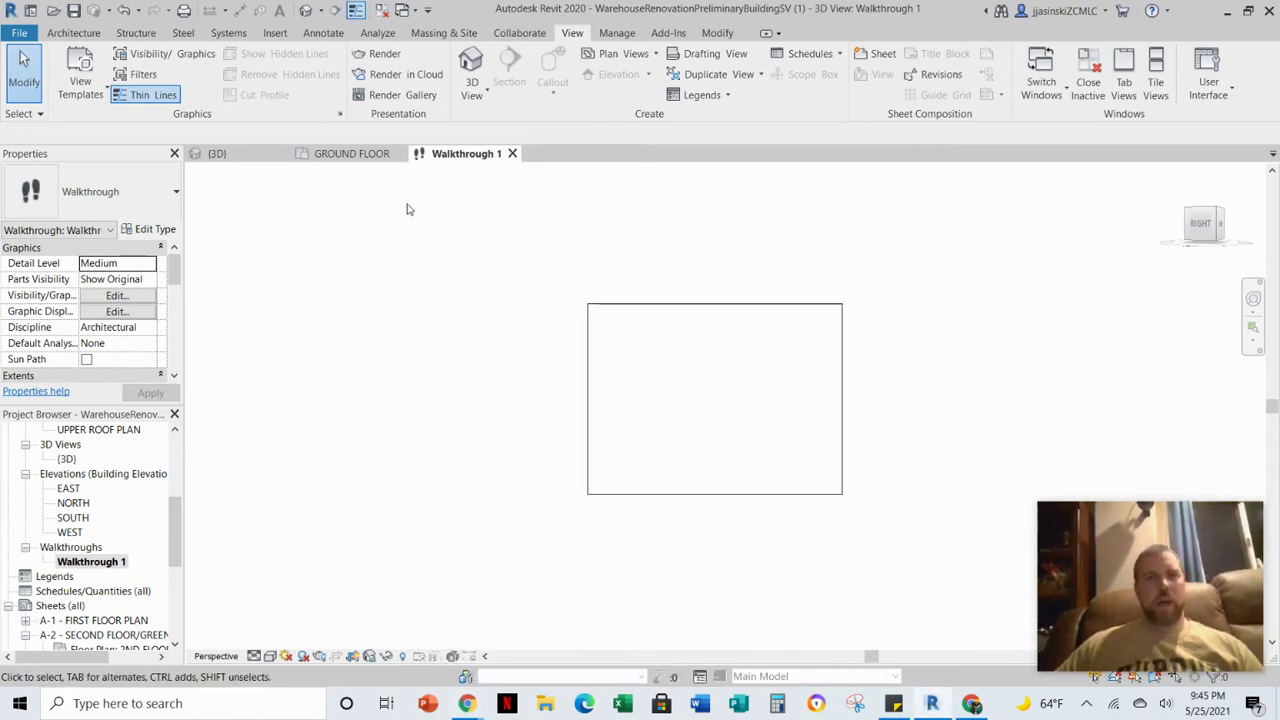
{"action": "left_click", "coordinate": [355, 156]}
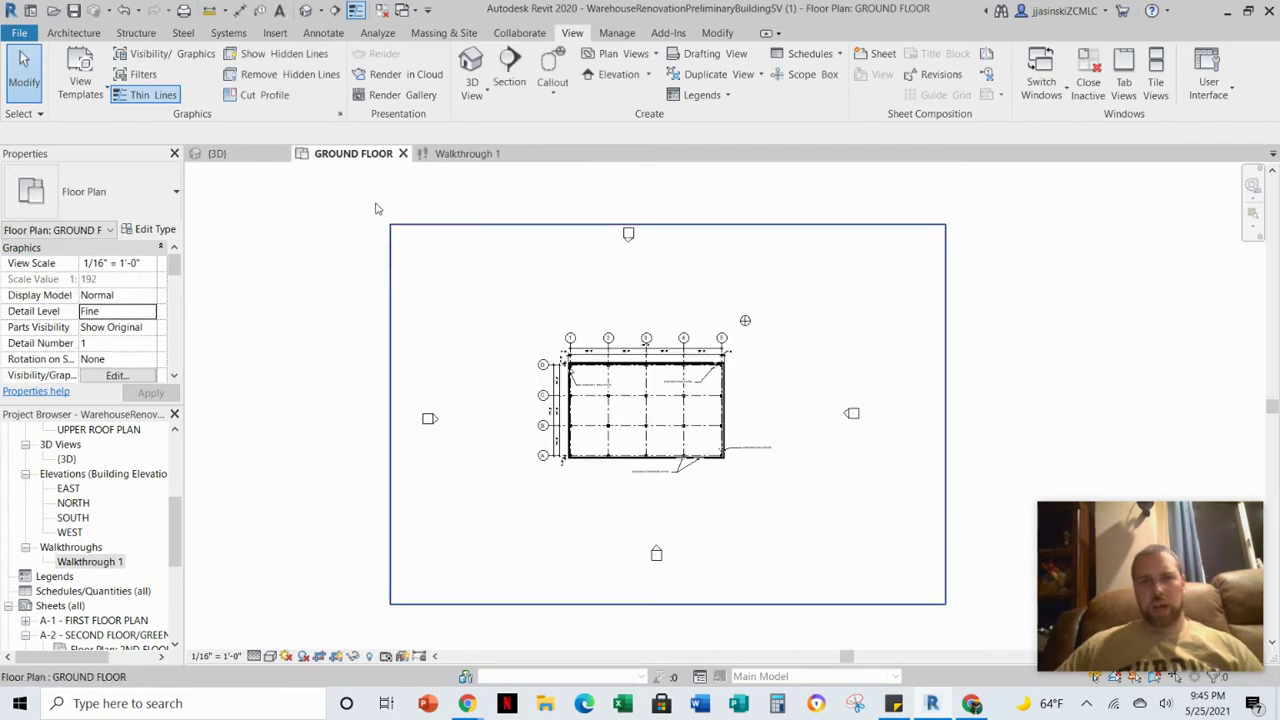
{"action": "left_click", "coordinate": [214, 153]}
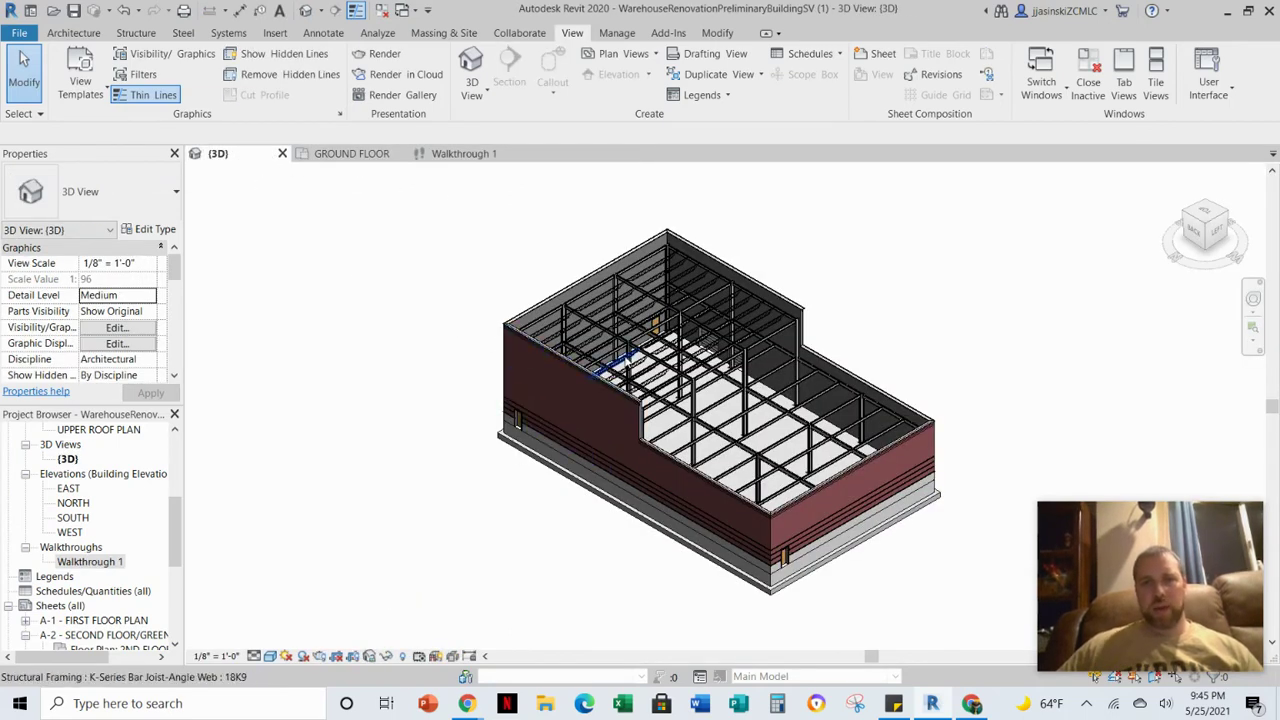
{"action": "left_click", "coordinate": [352, 153]}
- Back in Walkthrough 1, select the camera boundary and start editing the walkthrough at frame 1 of 300
{"action": "left_click", "coordinate": [464, 153]}
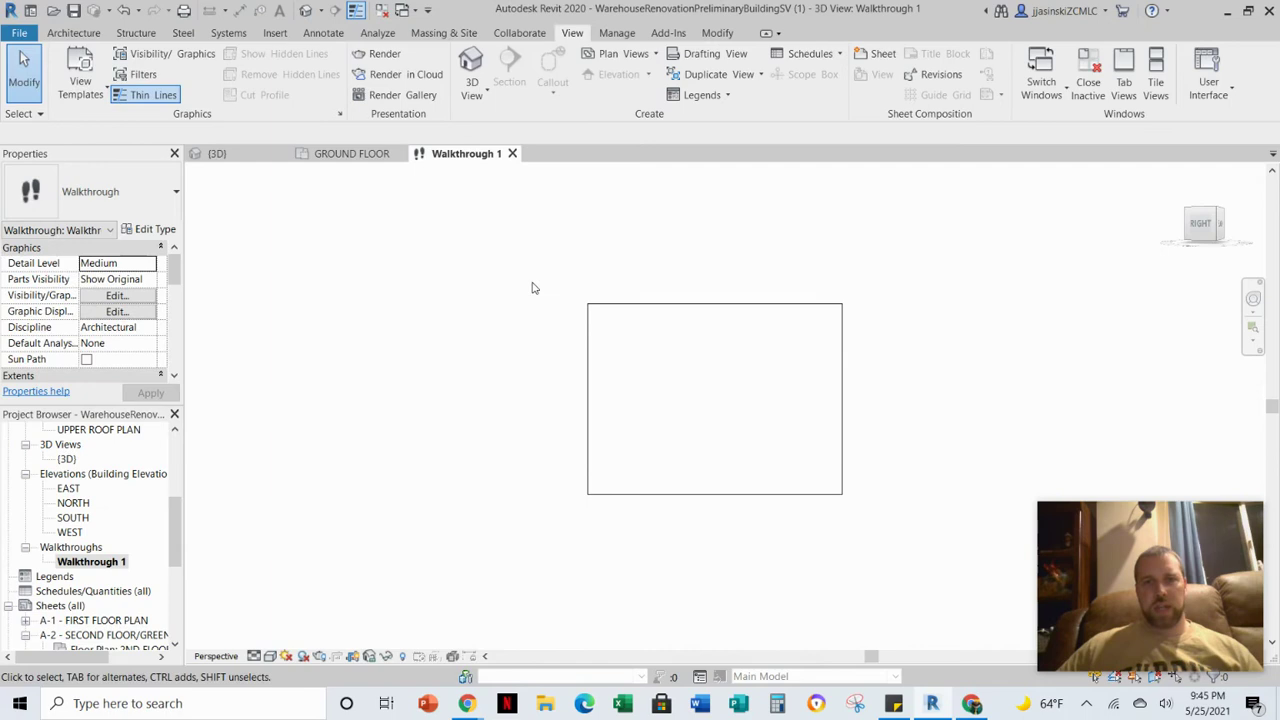
{"action": "left_click", "coordinate": [592, 318]}
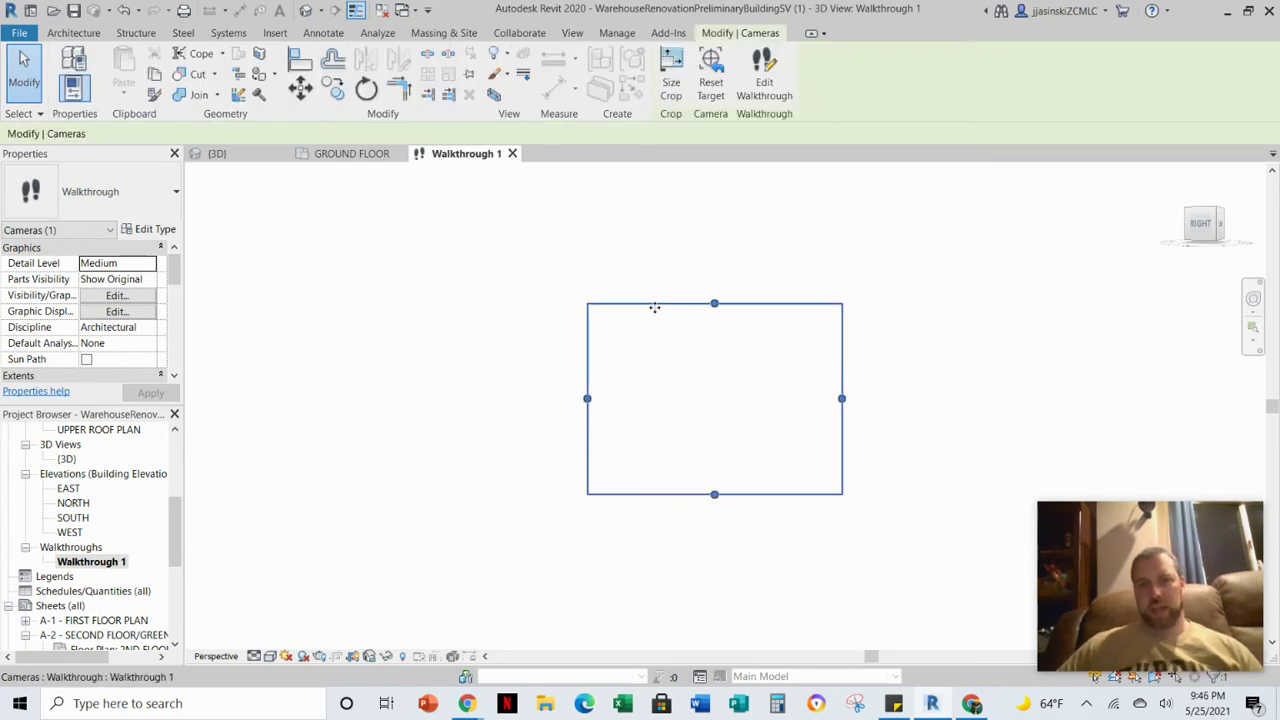
{"action": "left_click", "coordinate": [760, 86]}
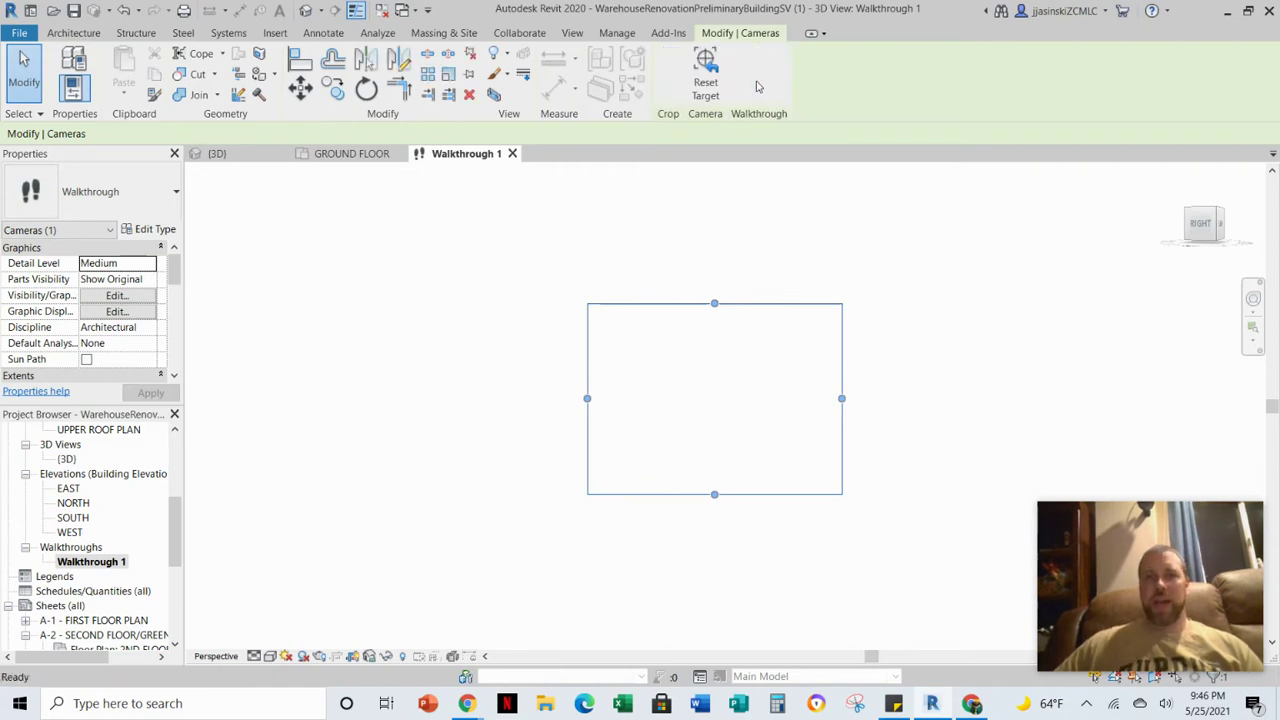
- Check the walkthrough path on the ground floor plan, then view it in 3D from the top and back
{"action": "left_click", "coordinate": [349, 154]}
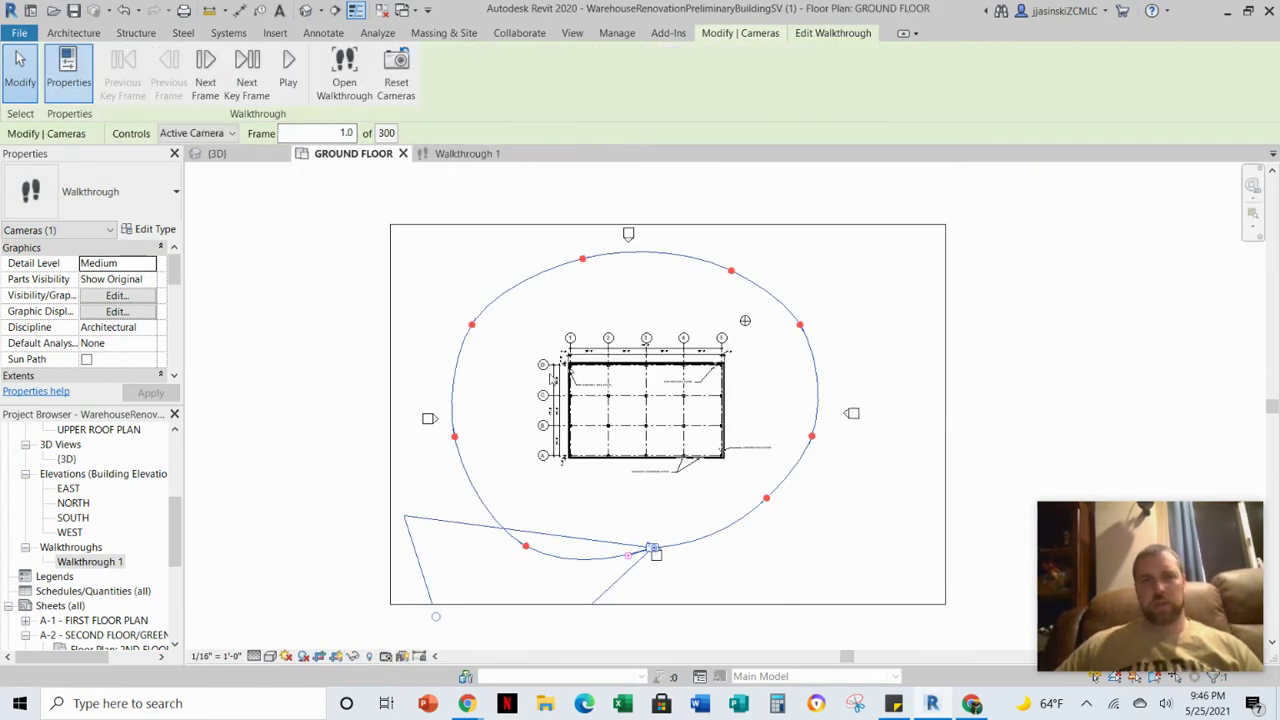
{"action": "left_click", "coordinate": [244, 155]}
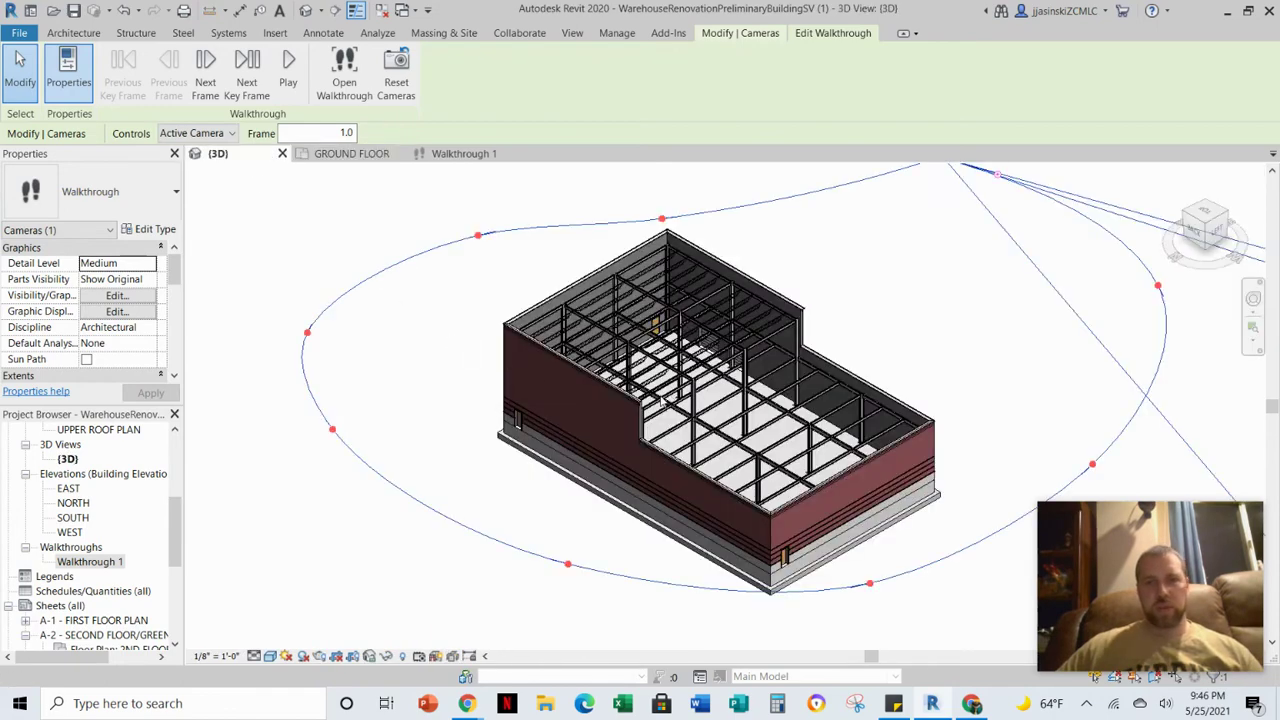
{"action": "left_click", "coordinate": [1207, 213]}
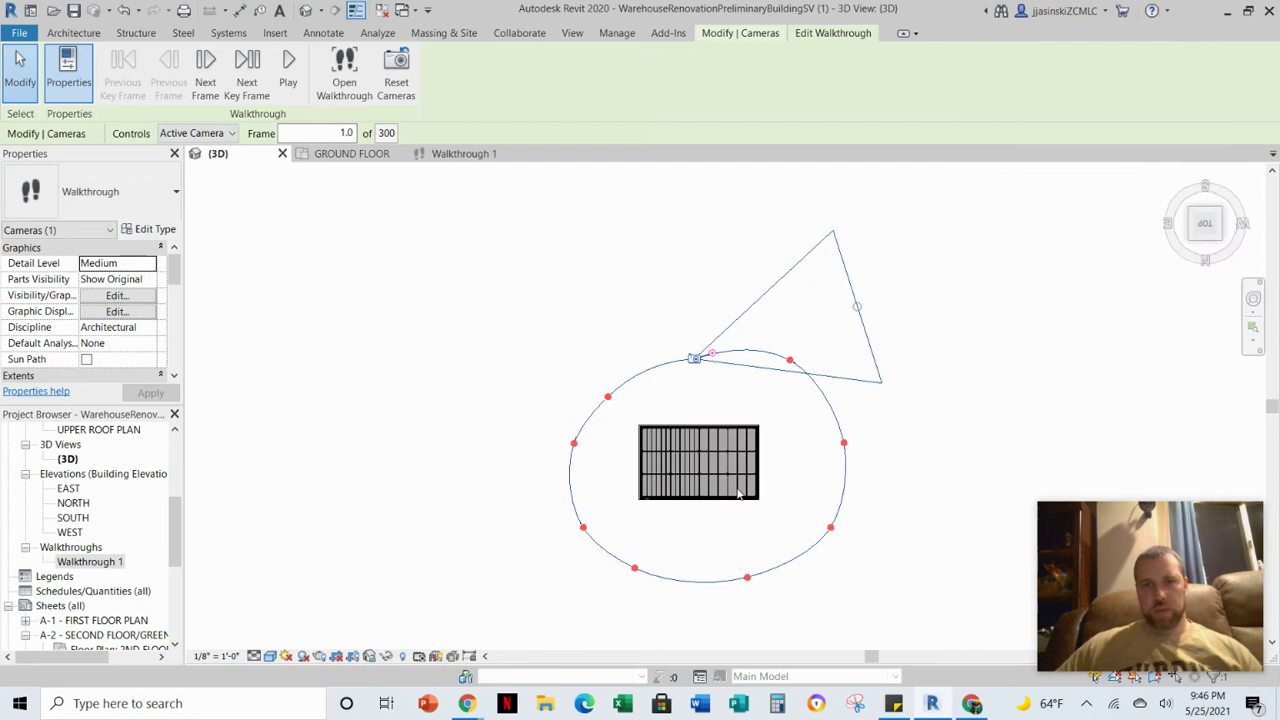
{"action": "left_click", "coordinate": [1210, 255]}
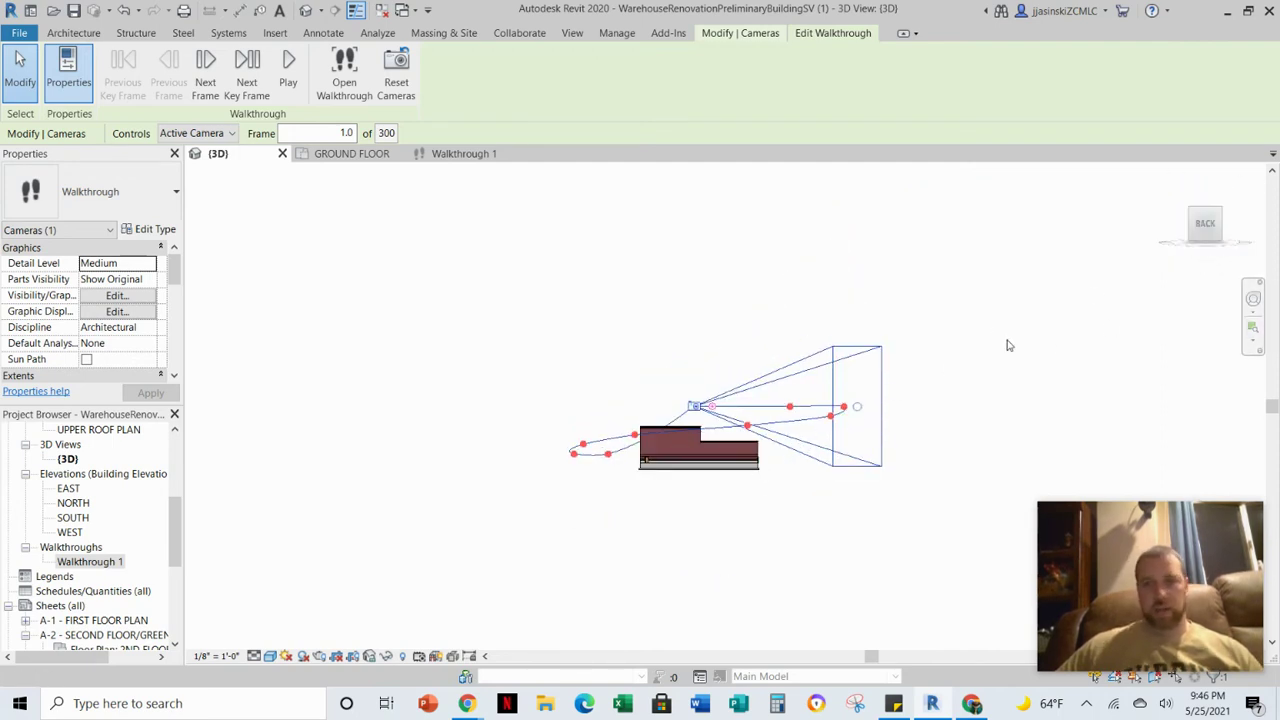
- From a top 3D view, zoom to the frame-1 camera and drag its target to aim over the warehouse
{"action": "left_click", "coordinate": [1206, 205]}
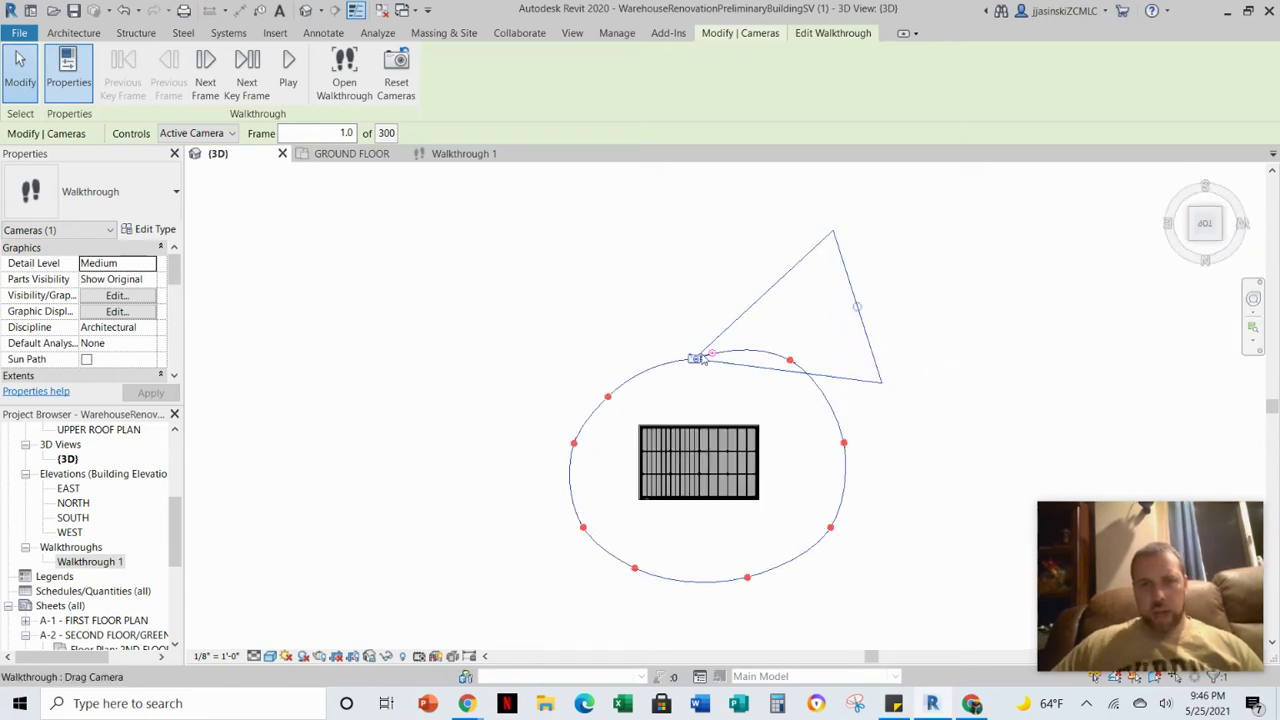
{"action": "scroll", "coordinate": [708, 362], "scroll_direction": "up", "scroll_amount": 5}
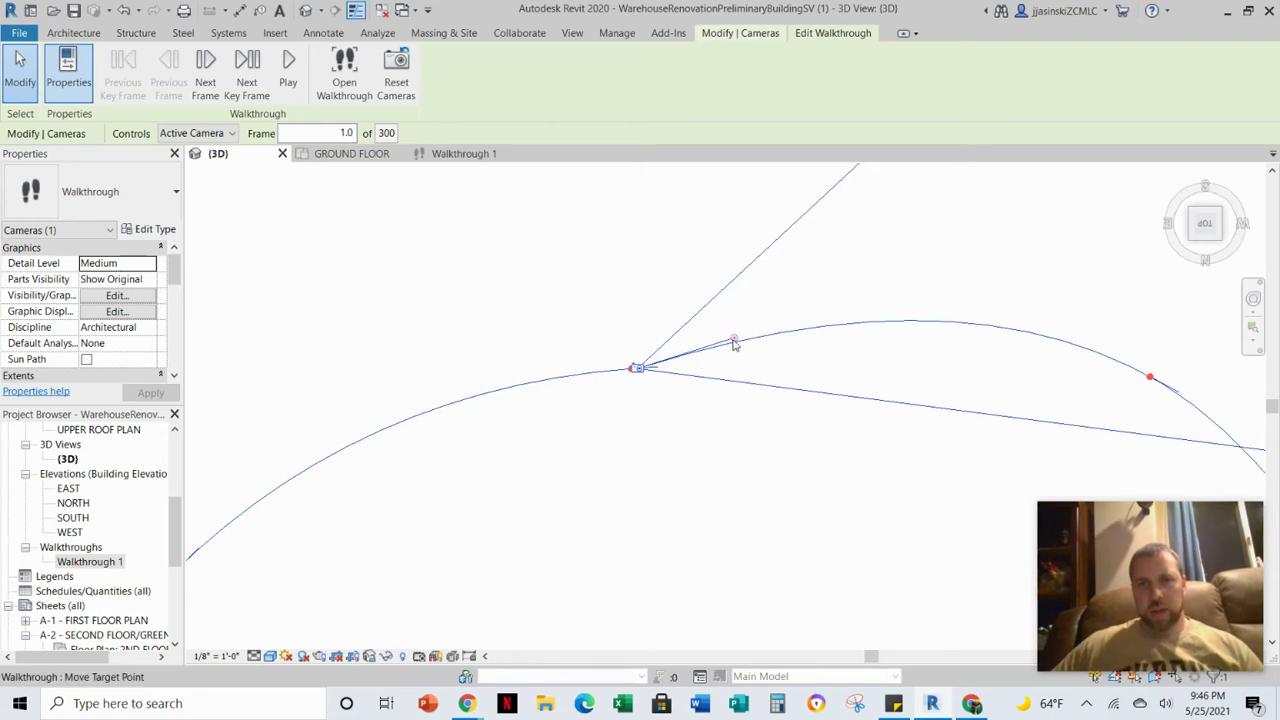
{"action": "scroll", "coordinate": [733, 343], "scroll_direction": "down", "scroll_amount": 3}
{"action": "scroll", "coordinate": [687, 435], "scroll_direction": "down", "scroll_amount": 2}
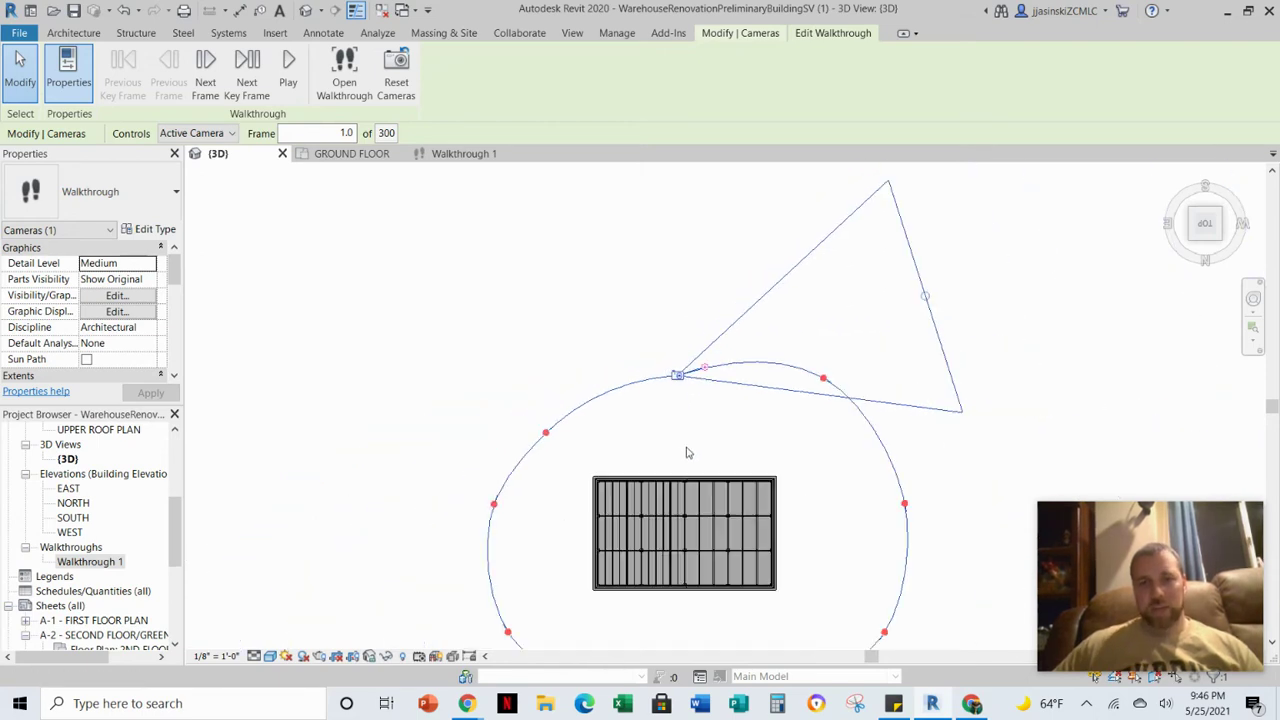
{"action": "scroll", "coordinate": [686, 385], "scroll_direction": "down", "scroll_amount": 2}
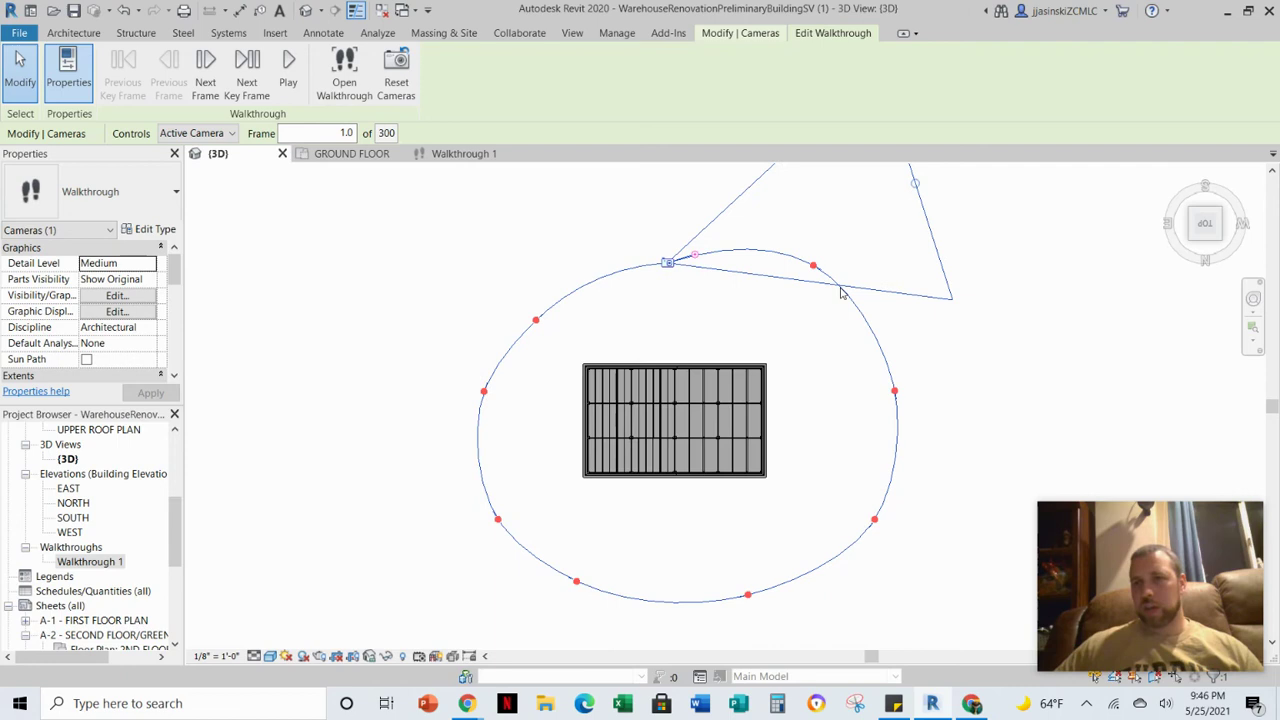
{"action": "left_click_drag", "start_coordinate": [699, 258], "coordinate": [688, 320]}
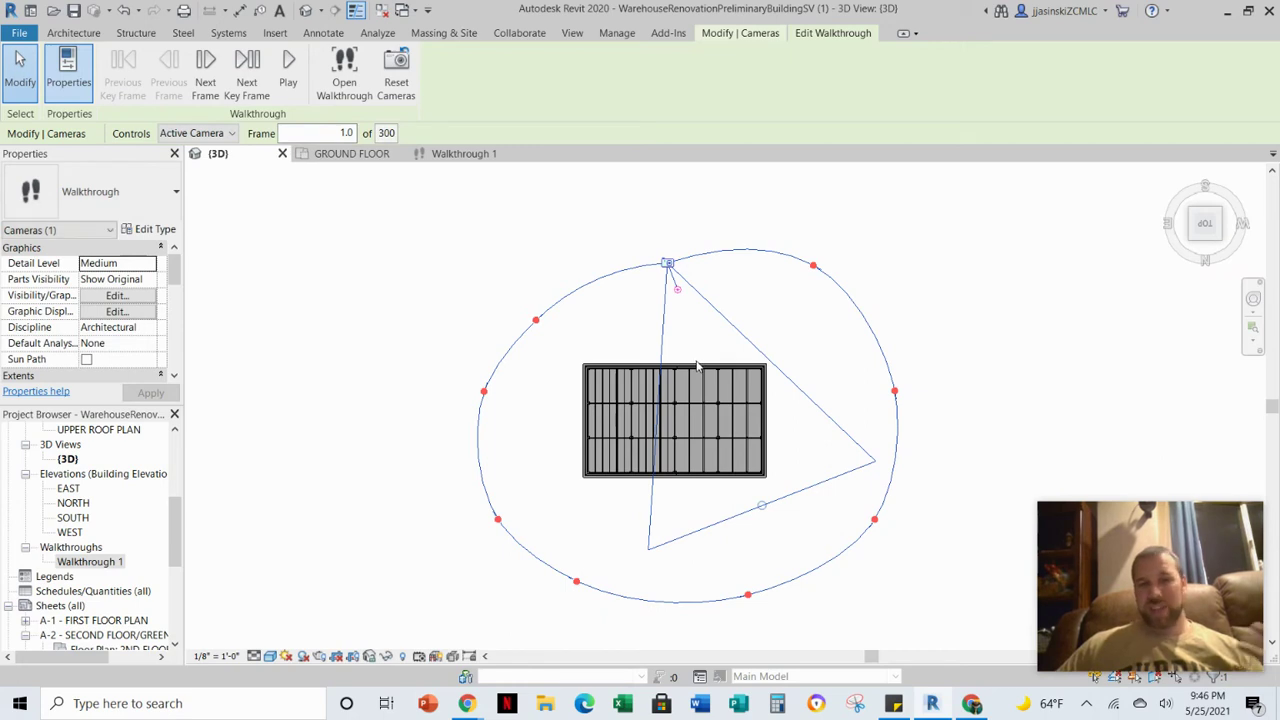
- Preview the camera view, then from the left 3D view tilt the frame-1 target down toward the warehouse
{"action": "left_click", "coordinate": [460, 153]}
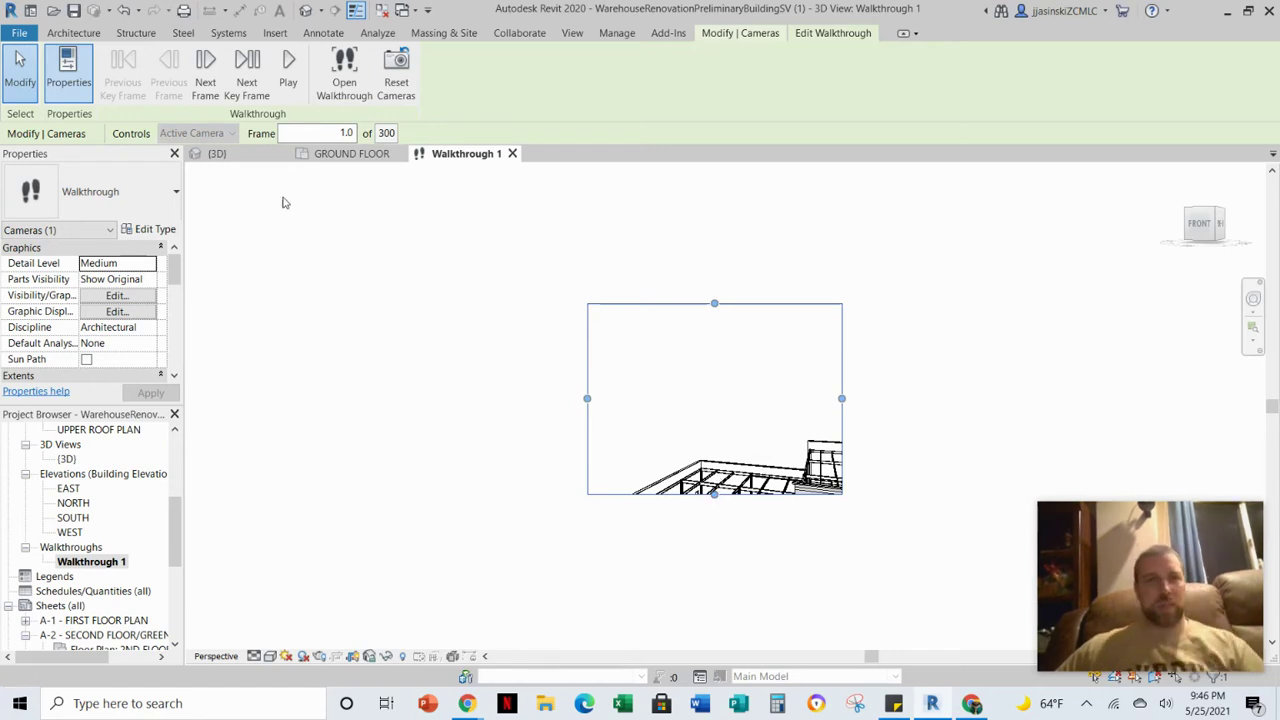
{"action": "left_click", "coordinate": [250, 155]}
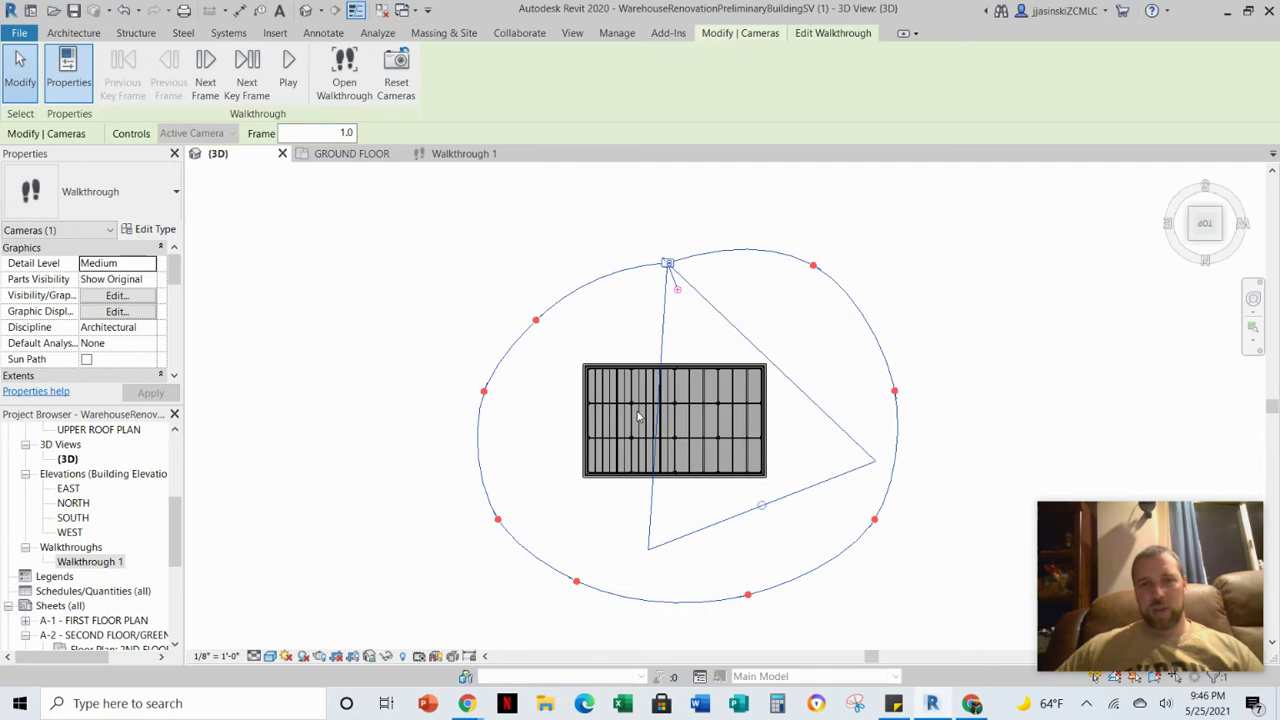
{"action": "left_click", "coordinate": [1213, 264]}
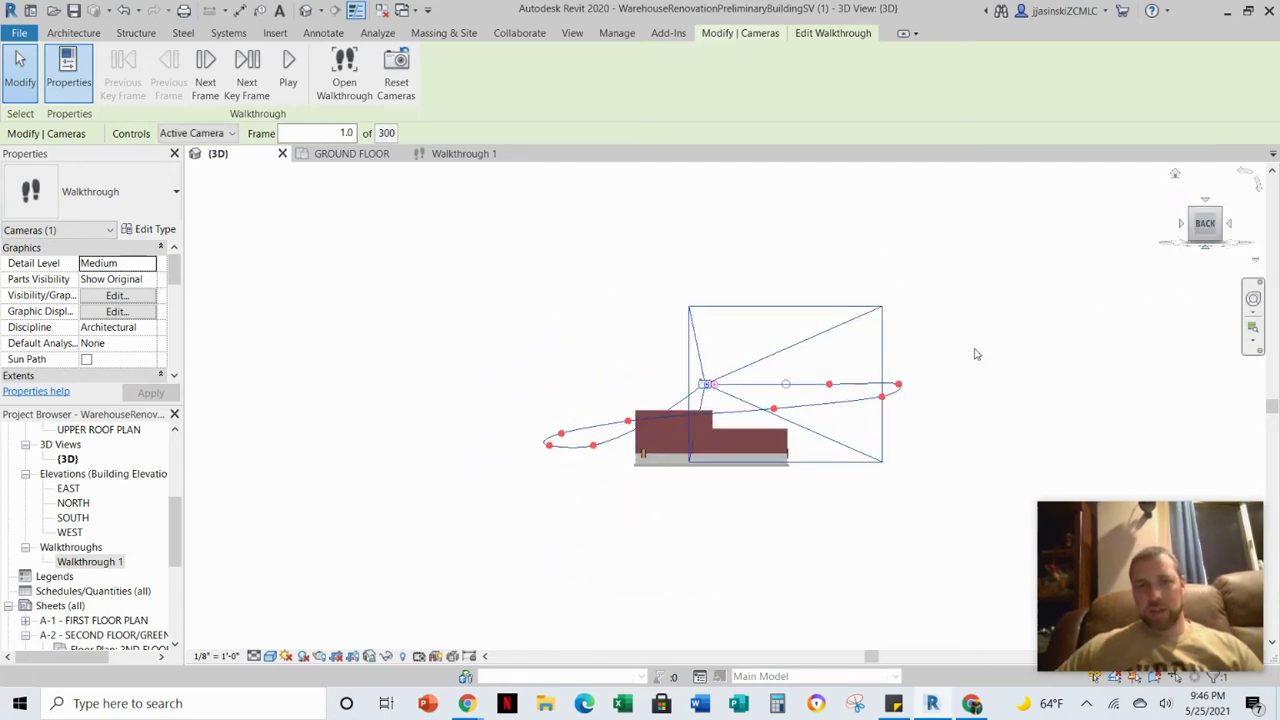
{"action": "left_click", "coordinate": [1231, 225]}
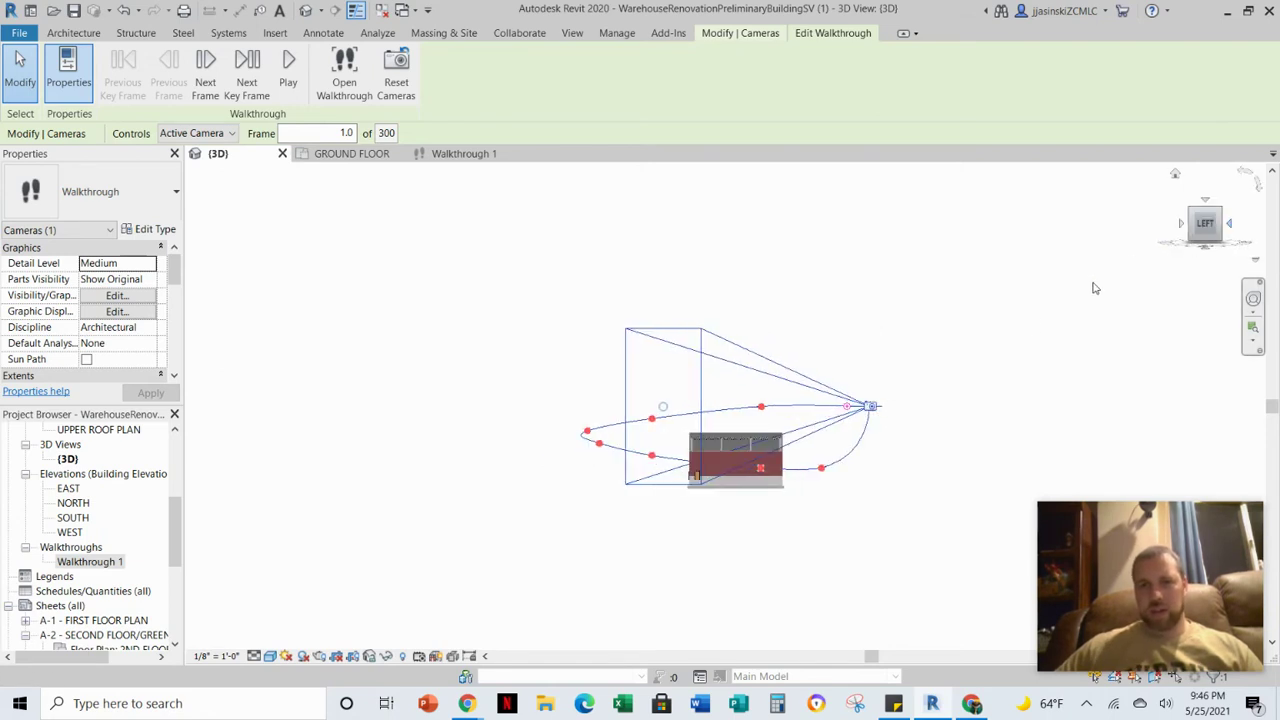
{"action": "left_click_drag", "start_coordinate": [852, 413], "coordinate": [851, 420]}
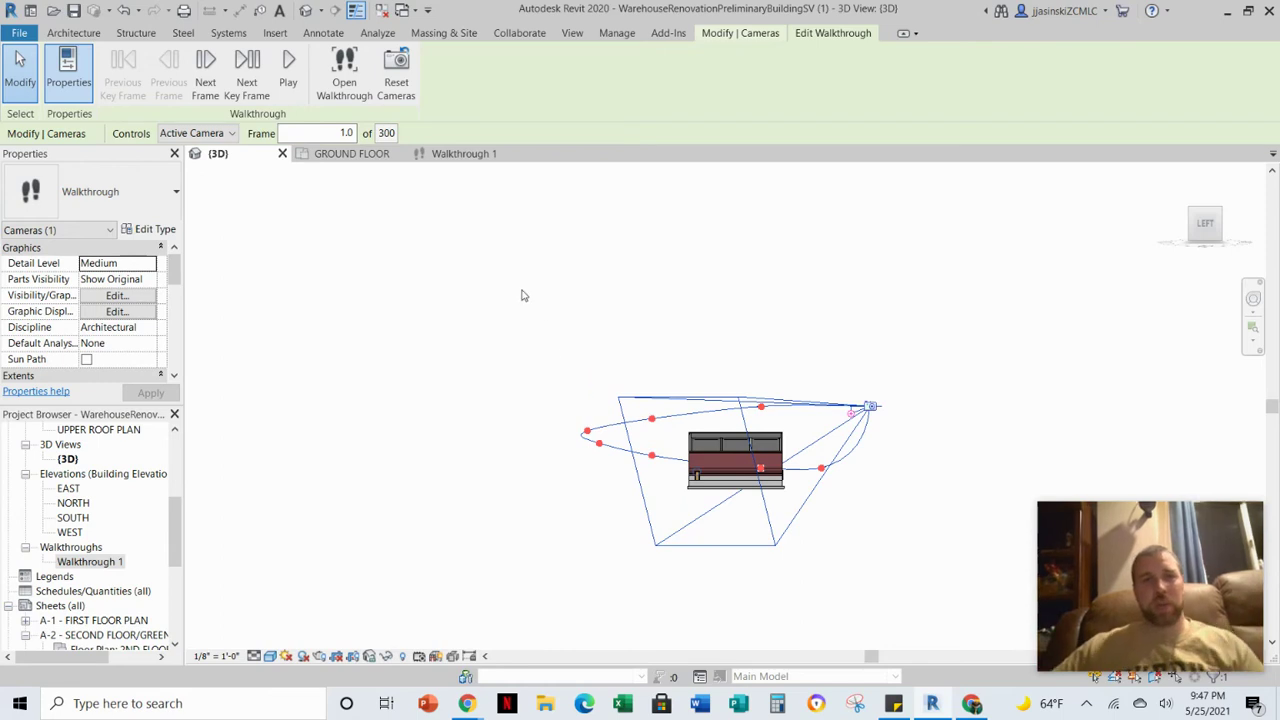
- In the ground floor plan, drag the frame-1 camera target onto the warehouse and check the walkthrough view
{"action": "left_click", "coordinate": [452, 154]}
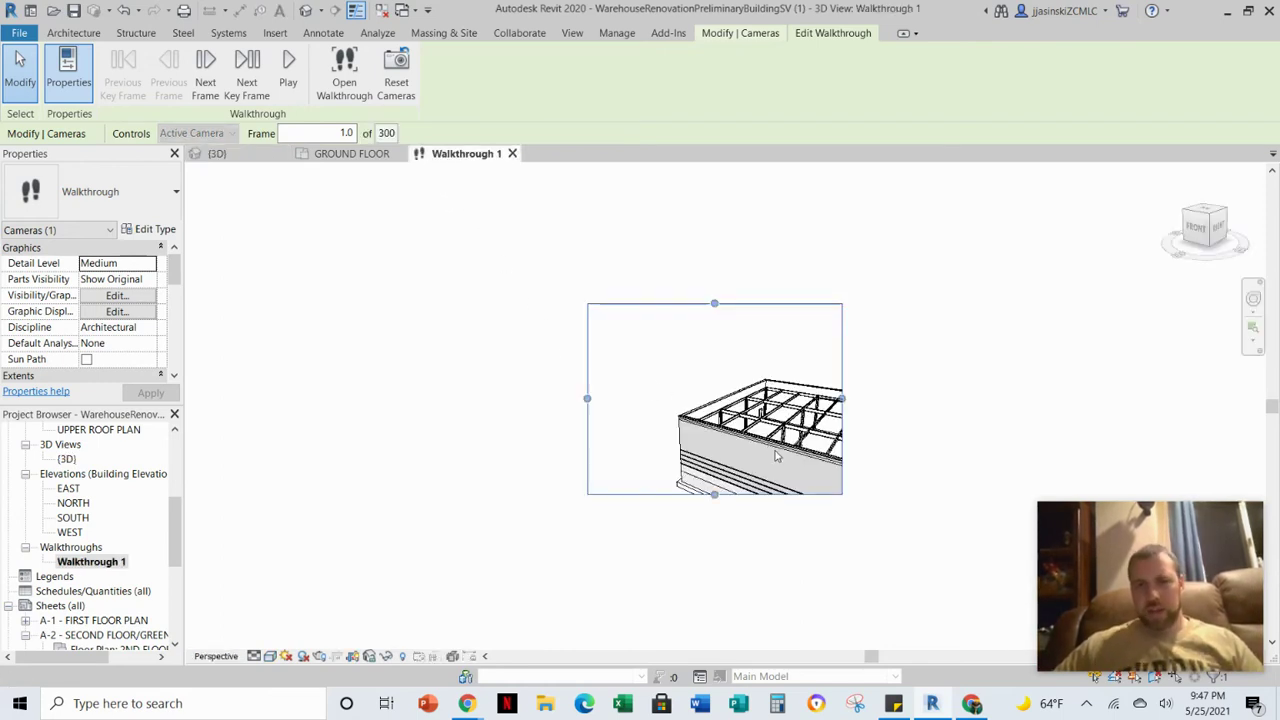
{"action": "left_click", "coordinate": [352, 154]}
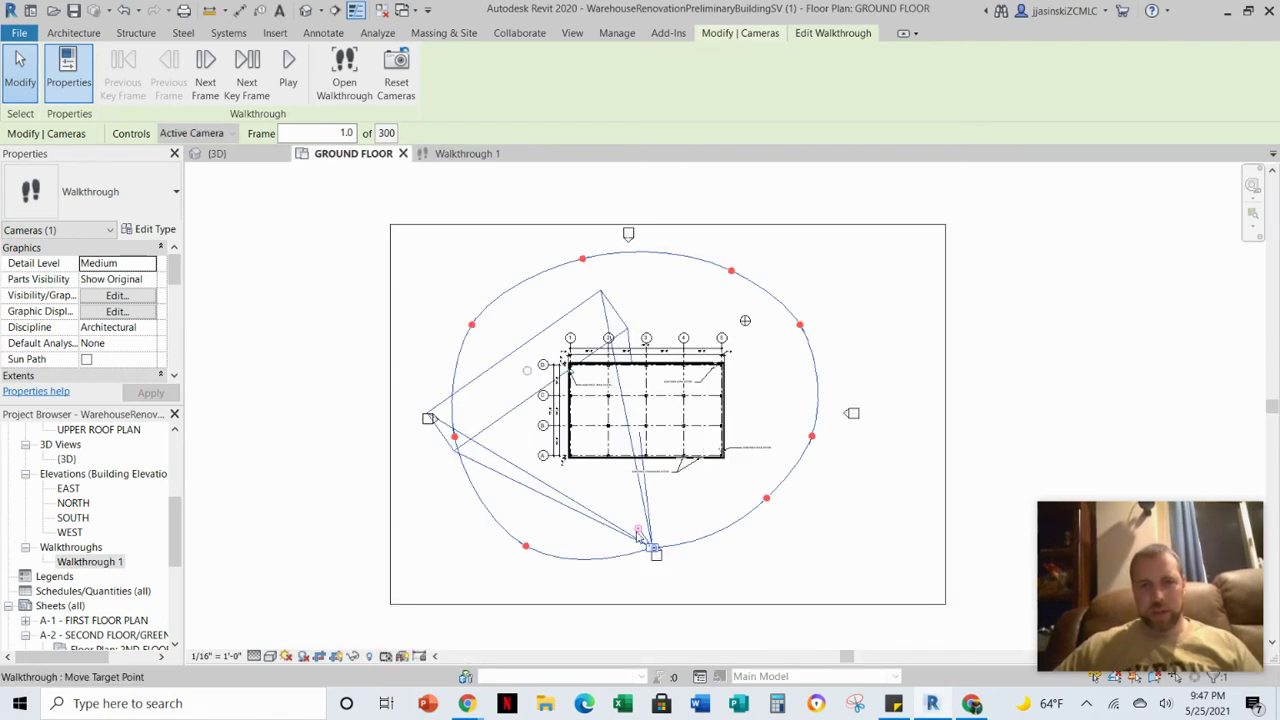
{"action": "left_click_drag", "start_coordinate": [640, 536], "coordinate": [643, 531]}
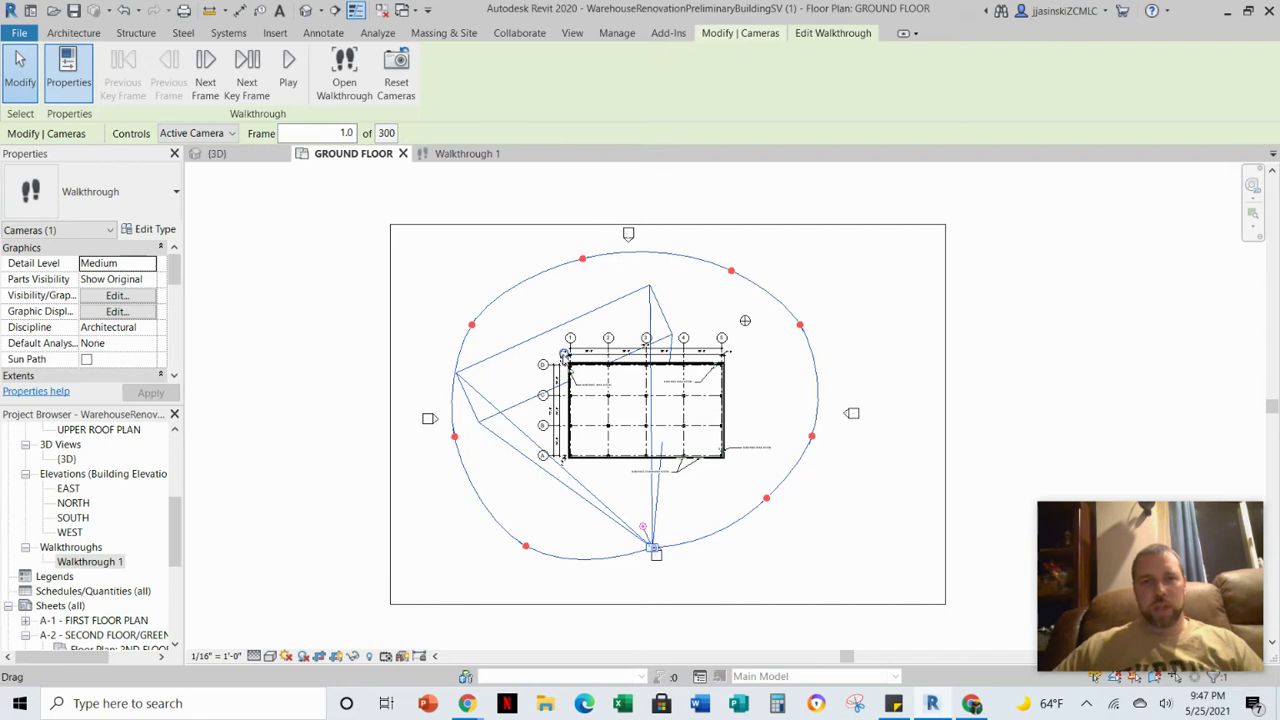
{"action": "left_click_drag", "start_coordinate": [562, 338], "coordinate": [592, 415]}
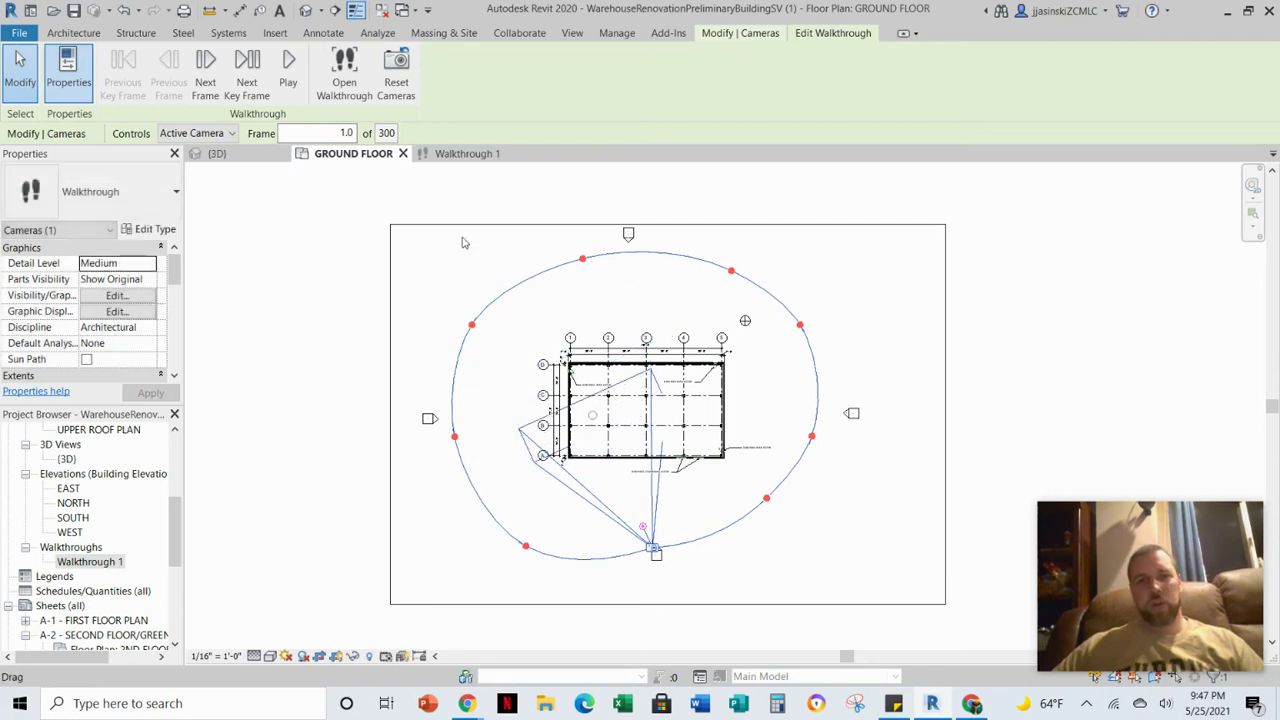
{"action": "left_click", "coordinate": [449, 155]}
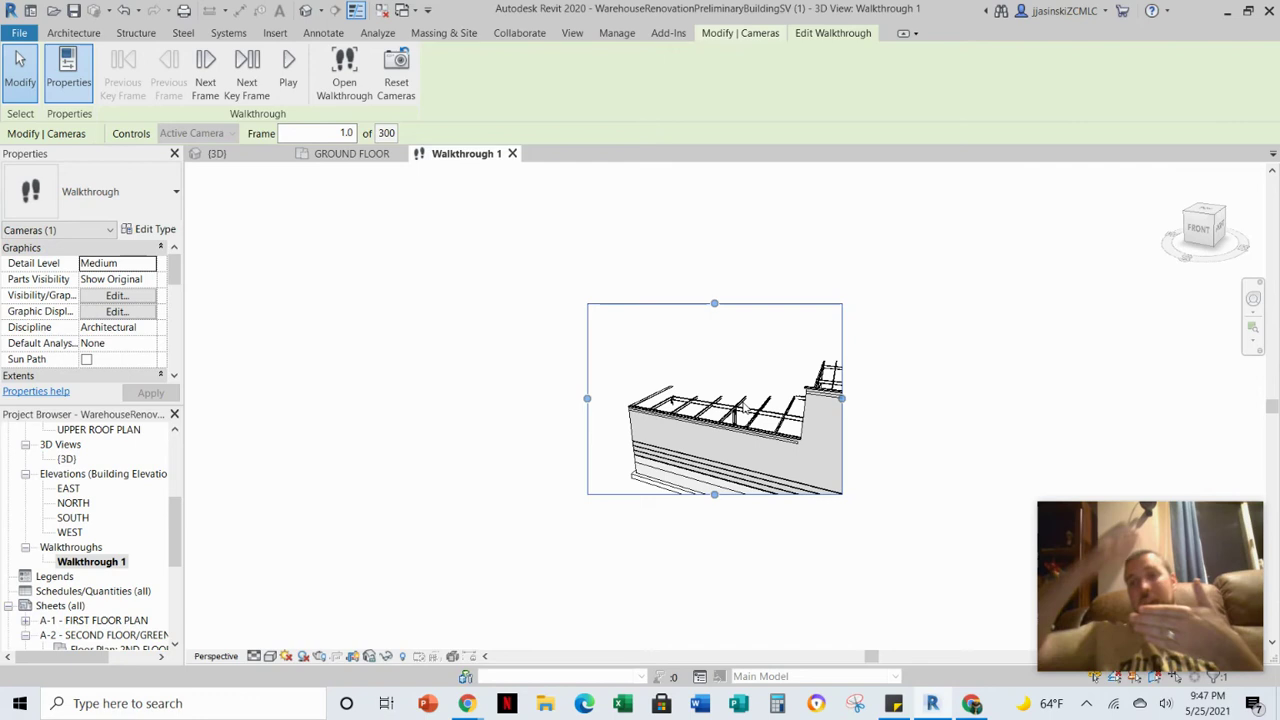
- Pull the camera target up and left in plan, then zoom into the Walkthrough 1 camera frame
{"action": "left_click", "coordinate": [350, 154]}
{"action": "left_click_drag", "start_coordinate": [593, 417], "coordinate": [550, 323]}
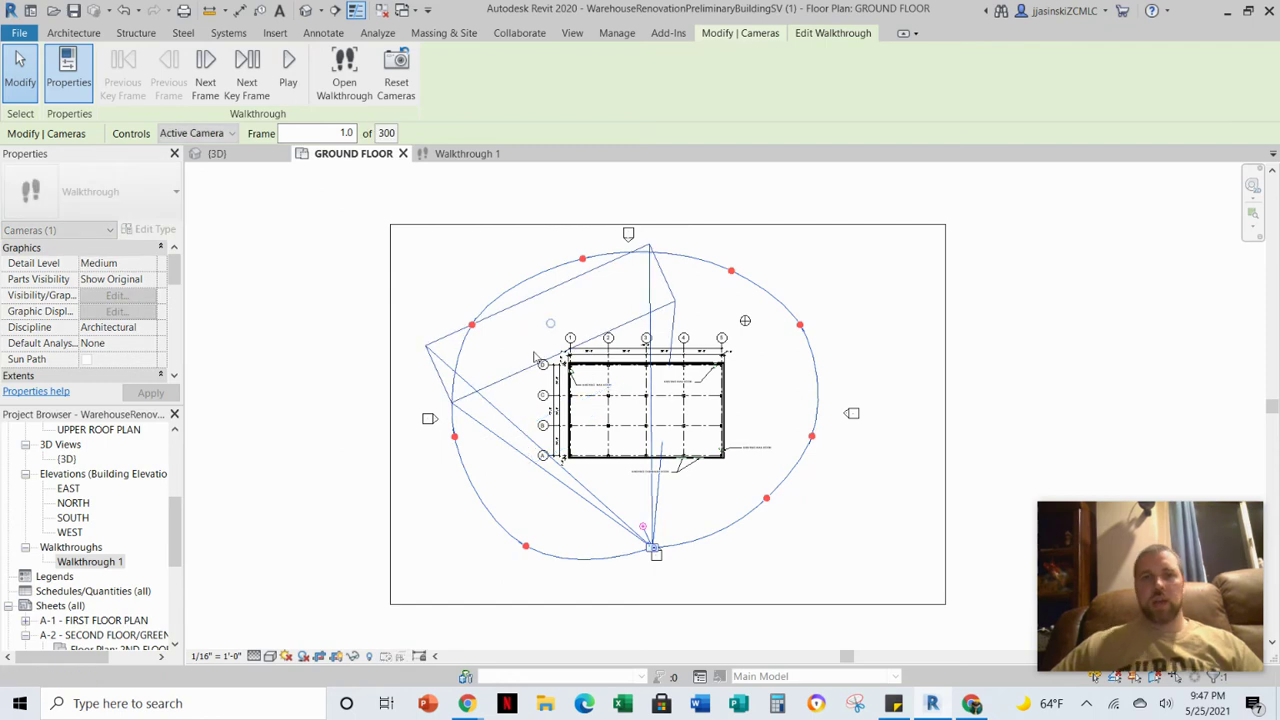
{"action": "left_click", "coordinate": [240, 154]}
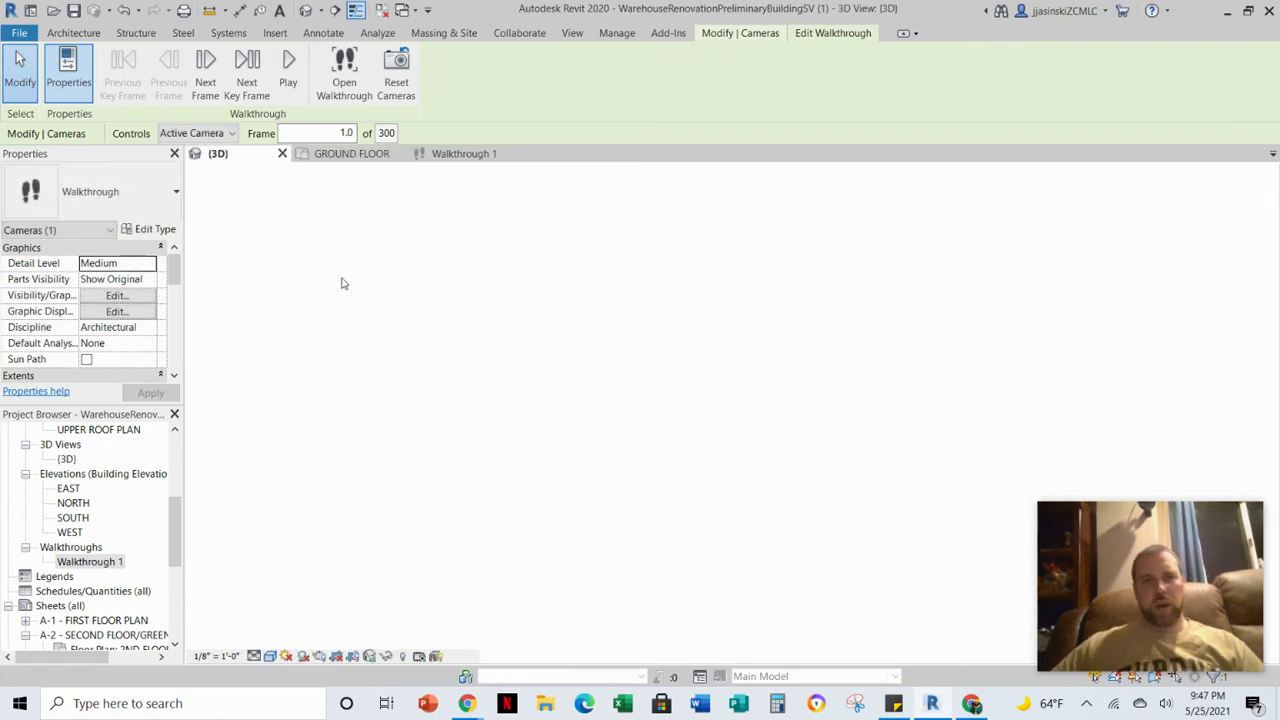
{"action": "left_click", "coordinate": [462, 154]}
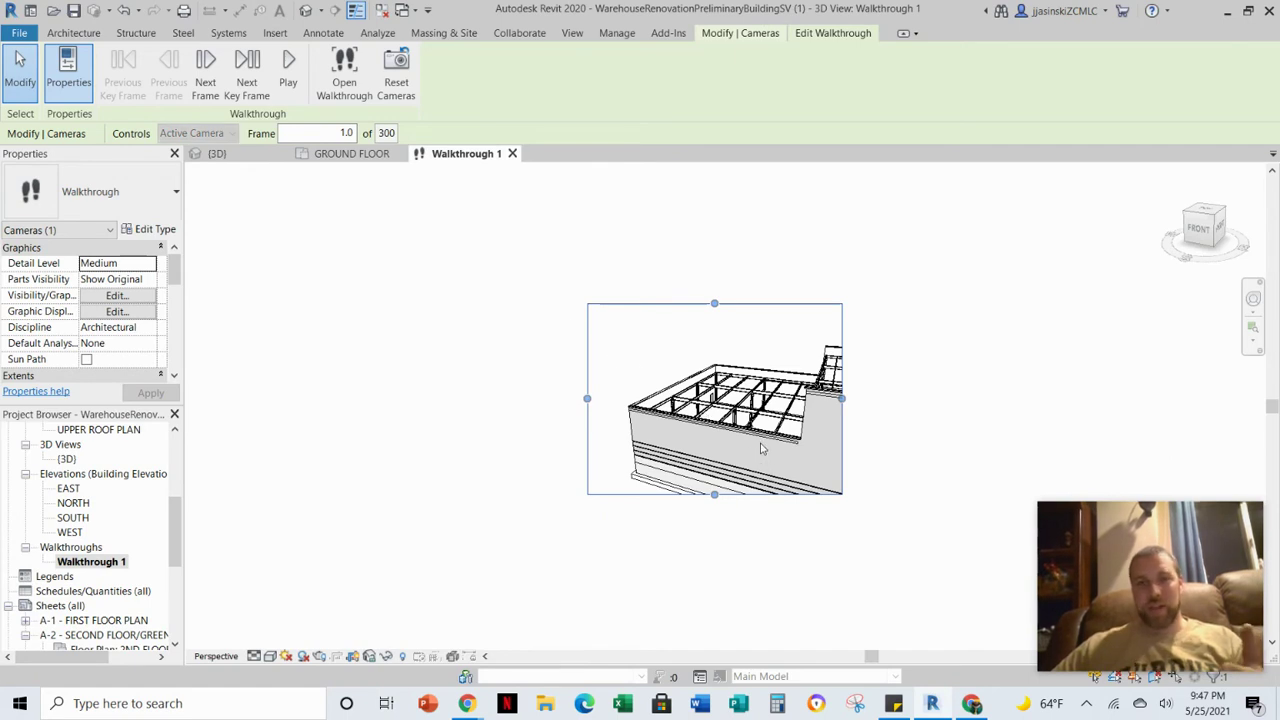
{"action": "scroll", "coordinate": [720, 424], "scroll_direction": "up", "scroll_amount": 4}
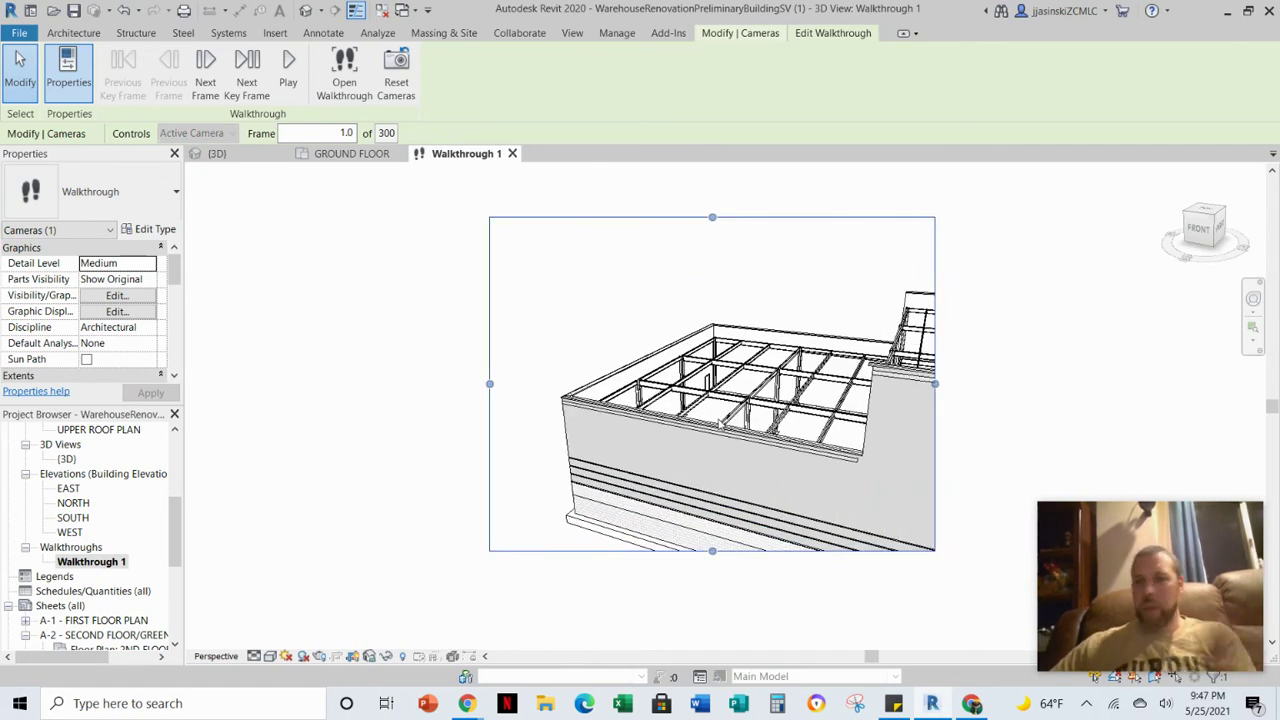
- Tile all open views side by side and zoom out the ground floor plan
{"action": "left_click", "coordinate": [572, 33]}
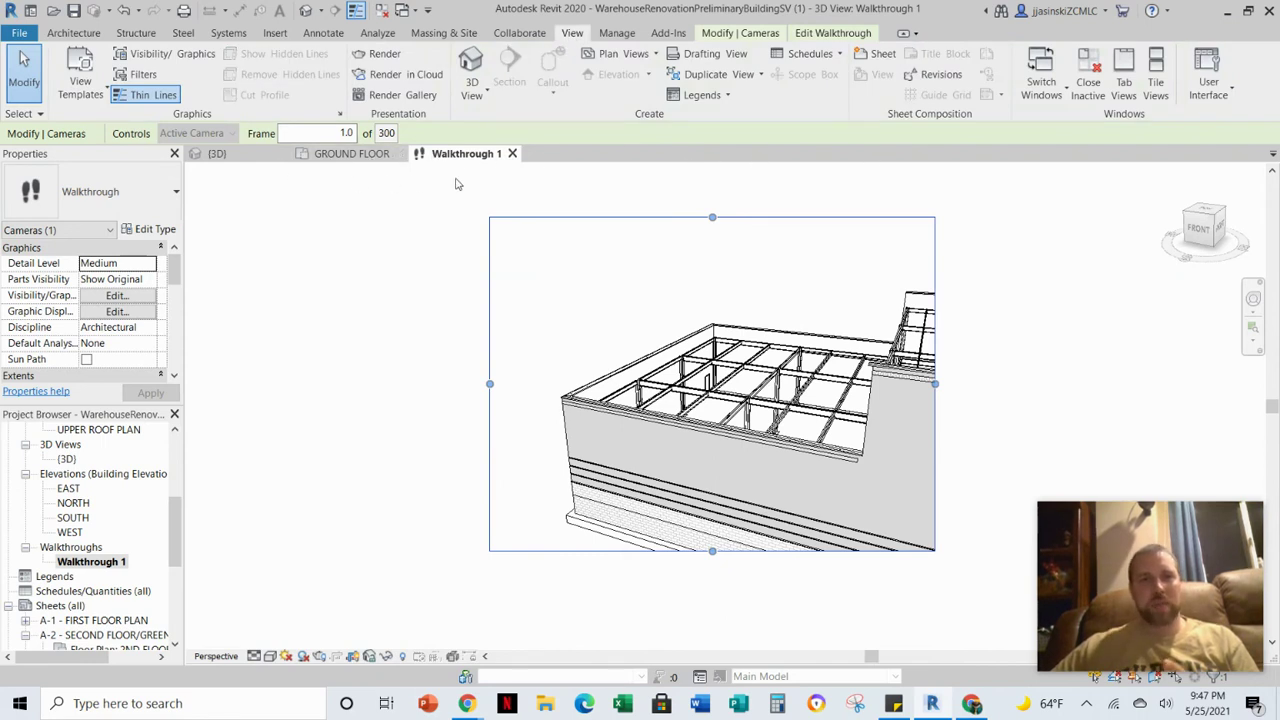
{"action": "left_click", "coordinate": [1157, 76]}
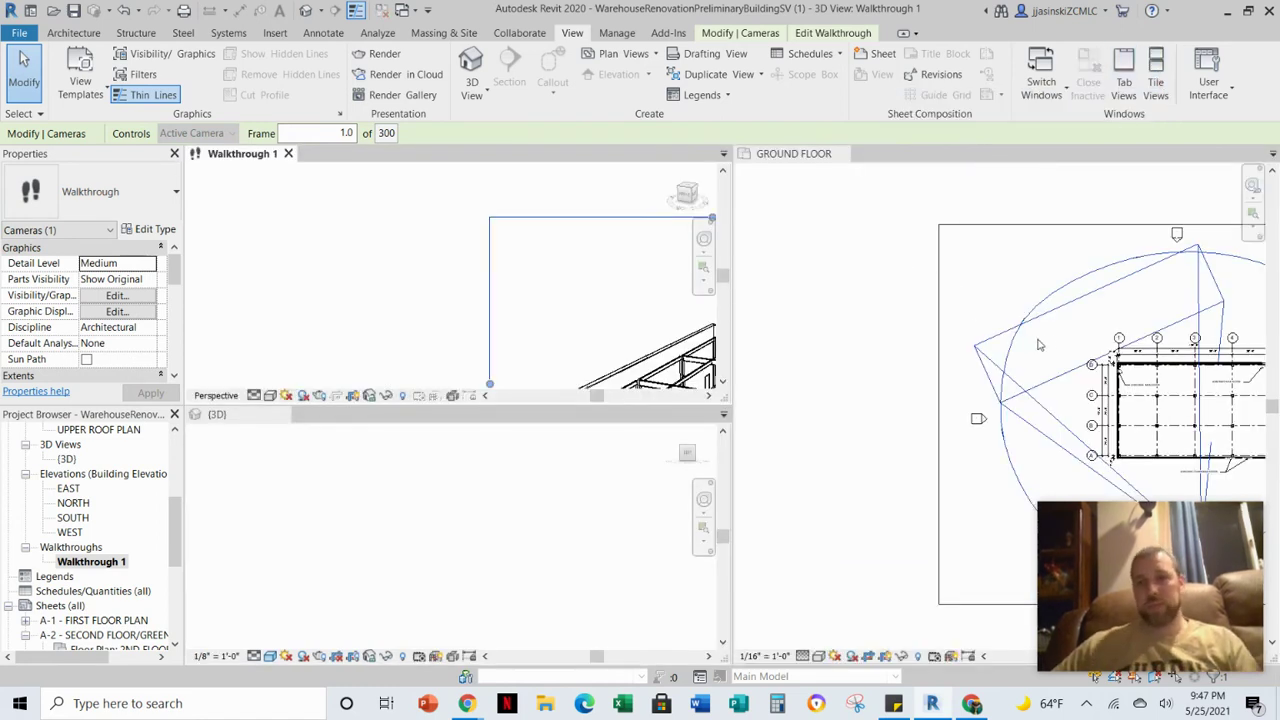
{"action": "left_click", "coordinate": [1045, 337]}
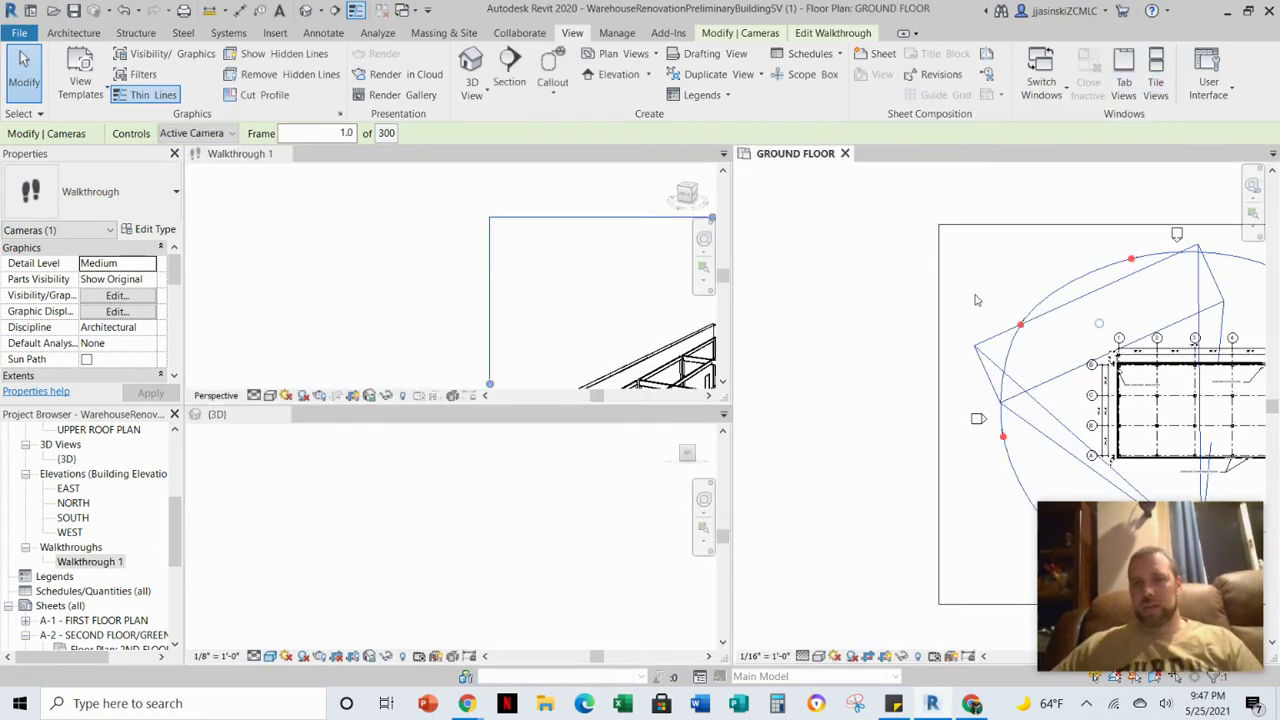
{"action": "scroll", "coordinate": [900, 297], "scroll_direction": "down", "scroll_amount": 4}
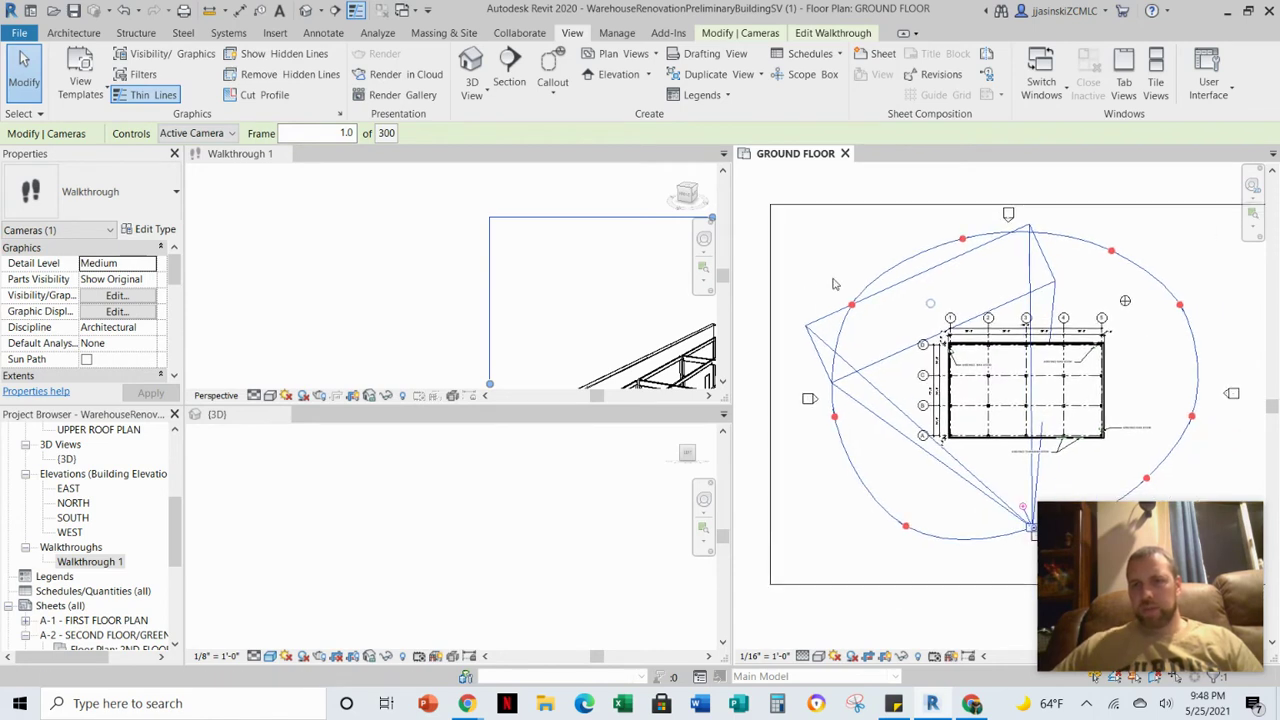
- Pan and zoom the 3D view to centre the warehouse and its walkthrough path
{"action": "left_click", "coordinate": [482, 492]}
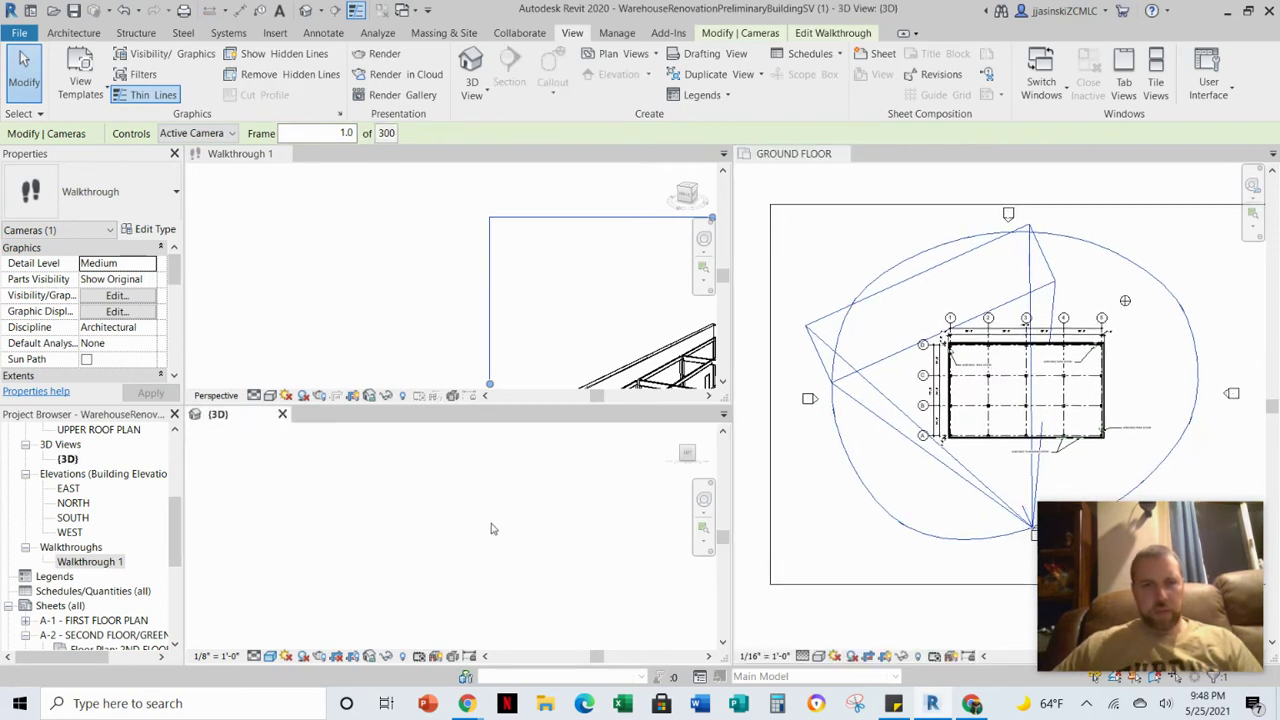
{"action": "middle_click_drag", "start_coordinate": [487, 541], "coordinate": [450, 517]}
{"action": "scroll", "coordinate": [447, 514], "scroll_direction": "up", "scroll_amount": 5}
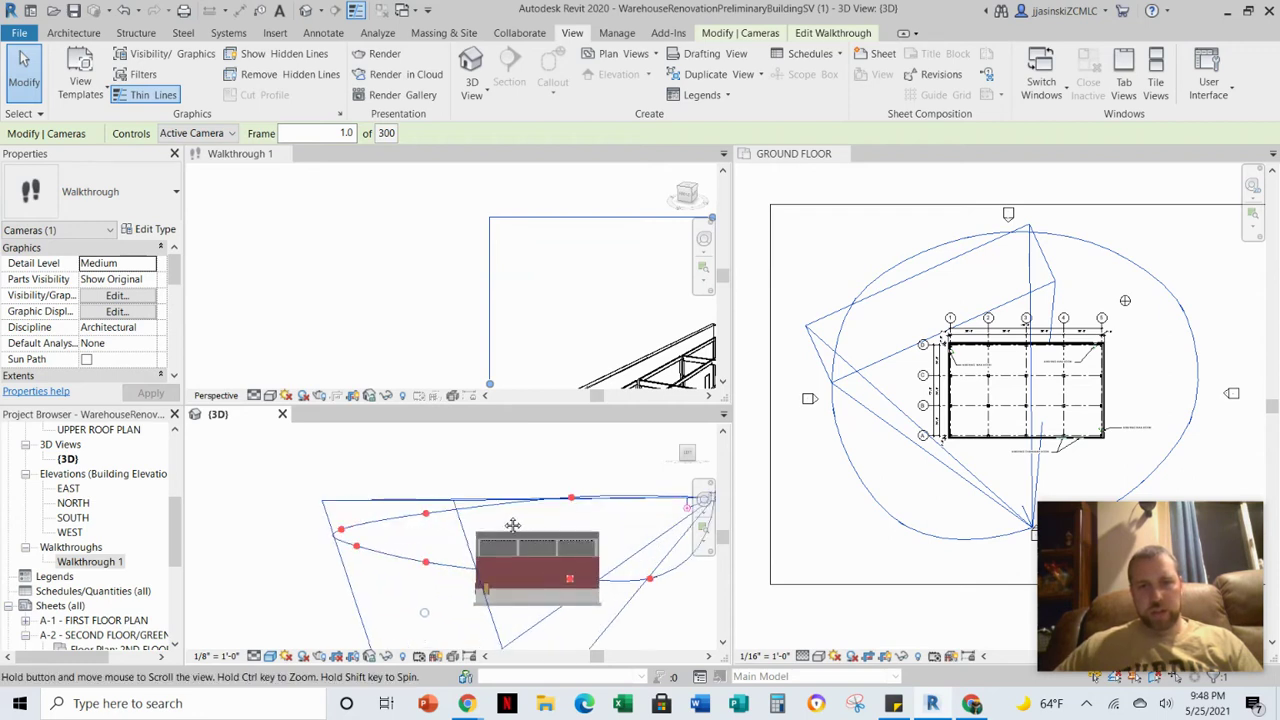
{"action": "scroll", "coordinate": [466, 320], "scroll_direction": "up", "scroll_amount": 1}
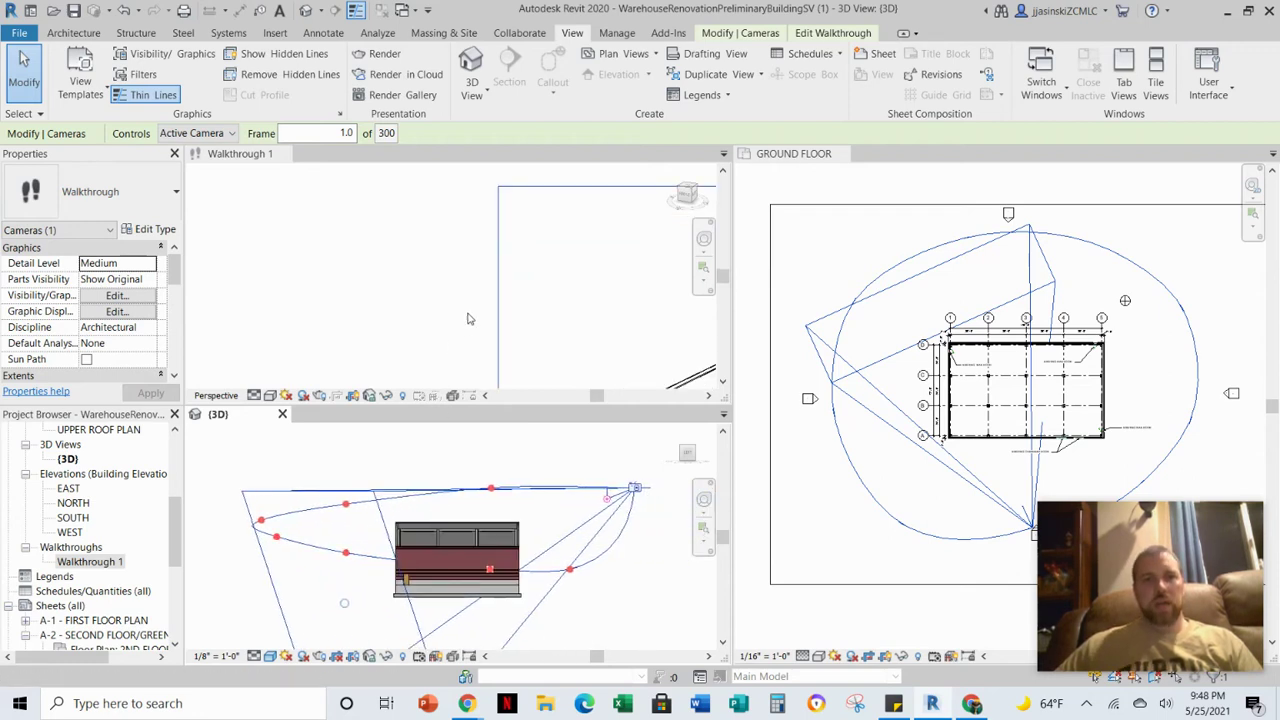
{"action": "scroll", "coordinate": [477, 318], "scroll_direction": "down", "scroll_amount": 3}
- Pan and zoom the Walkthrough 1 view to centre the camera frame on the building
{"action": "left_click", "coordinate": [531, 326]}
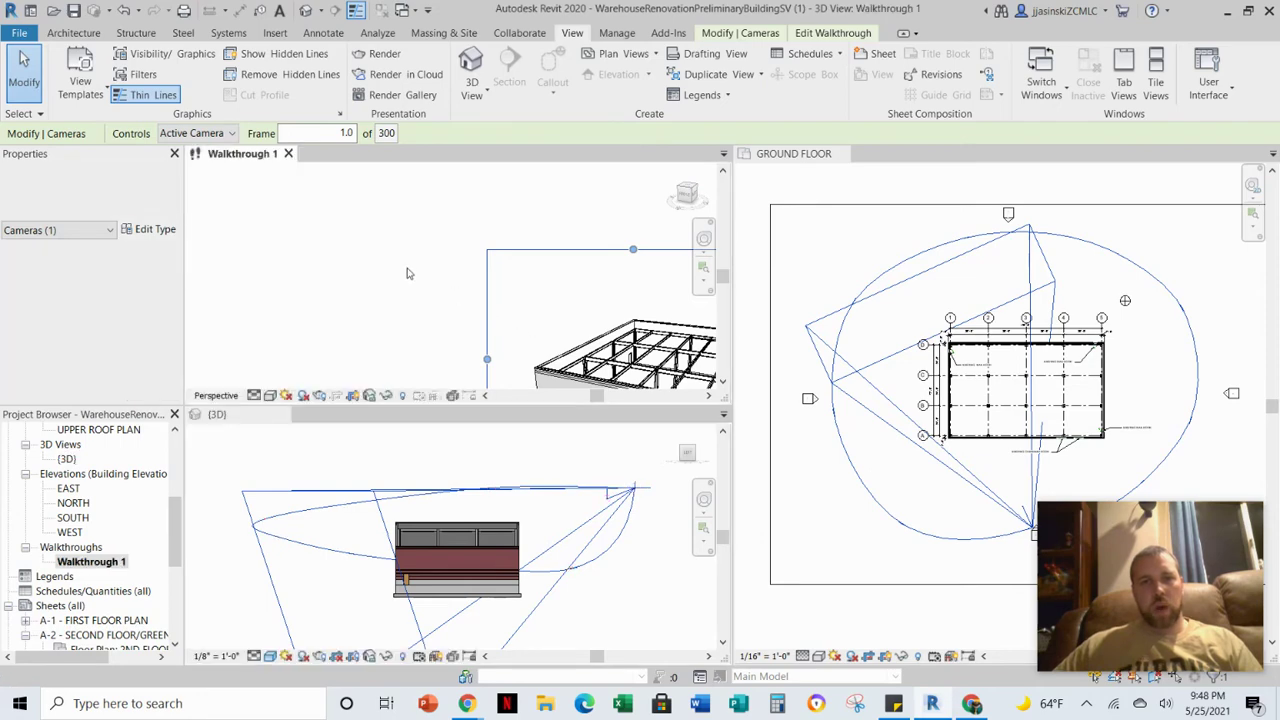
{"action": "middle_click_drag", "start_coordinate": [417, 277], "coordinate": [355, 268]}
{"action": "scroll", "coordinate": [355, 268], "scroll_direction": "down", "scroll_amount": 3}
{"action": "scroll", "coordinate": [460, 295], "scroll_direction": "up", "scroll_amount": 1}
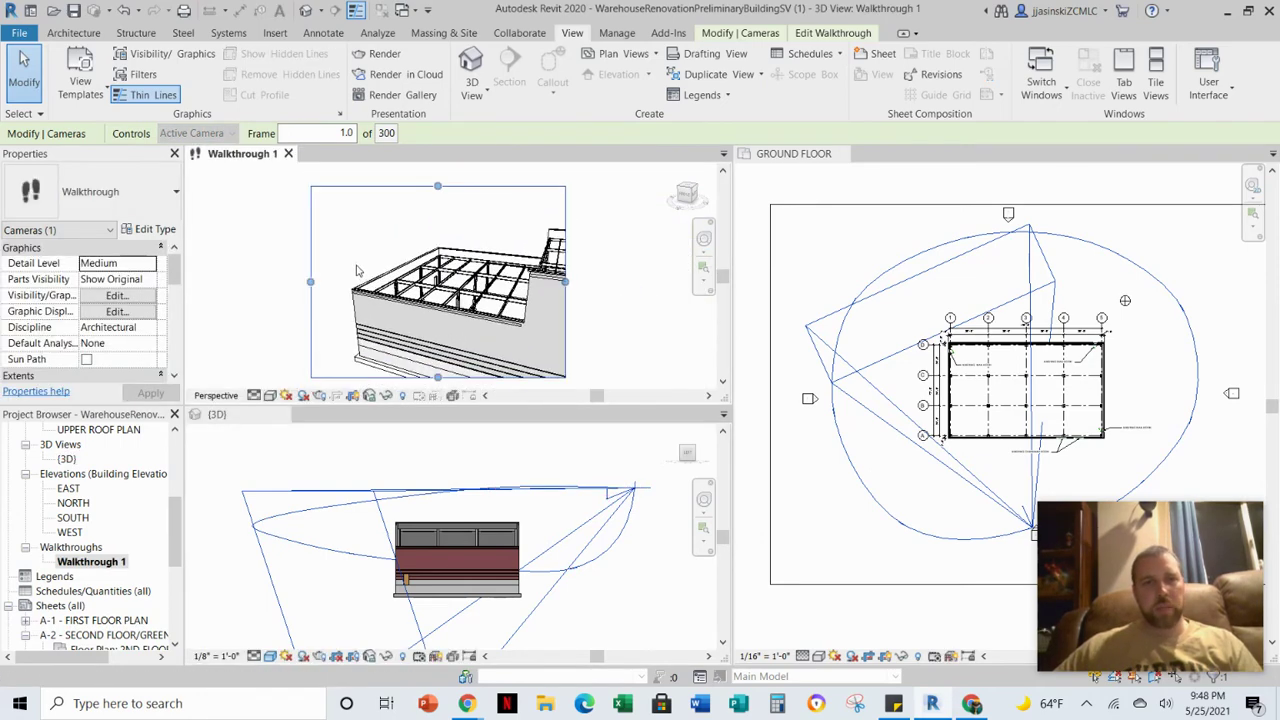
{"action": "middle_click_drag", "start_coordinate": [476, 300], "coordinate": [490, 294]}
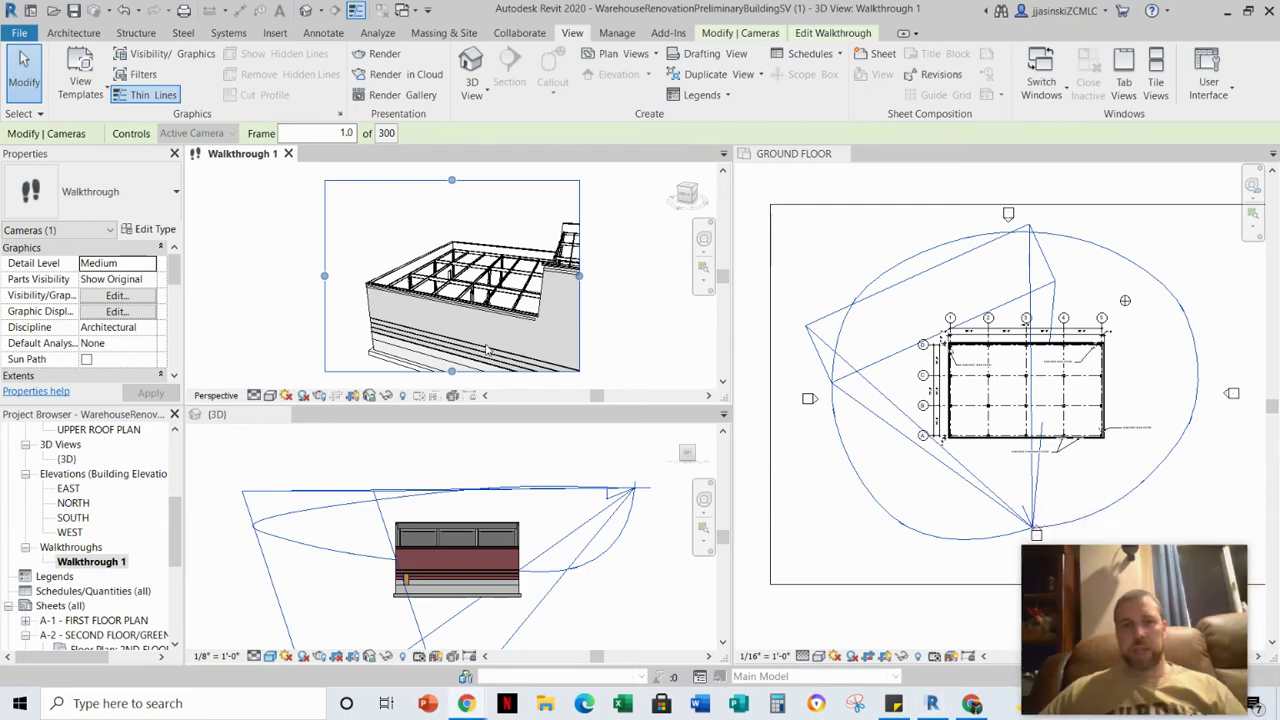
- Resume Edit Walkthrough in the ground floor plan, answering No to the Quit Walkthrough prompt twice
{"action": "left_click", "coordinate": [818, 36]}
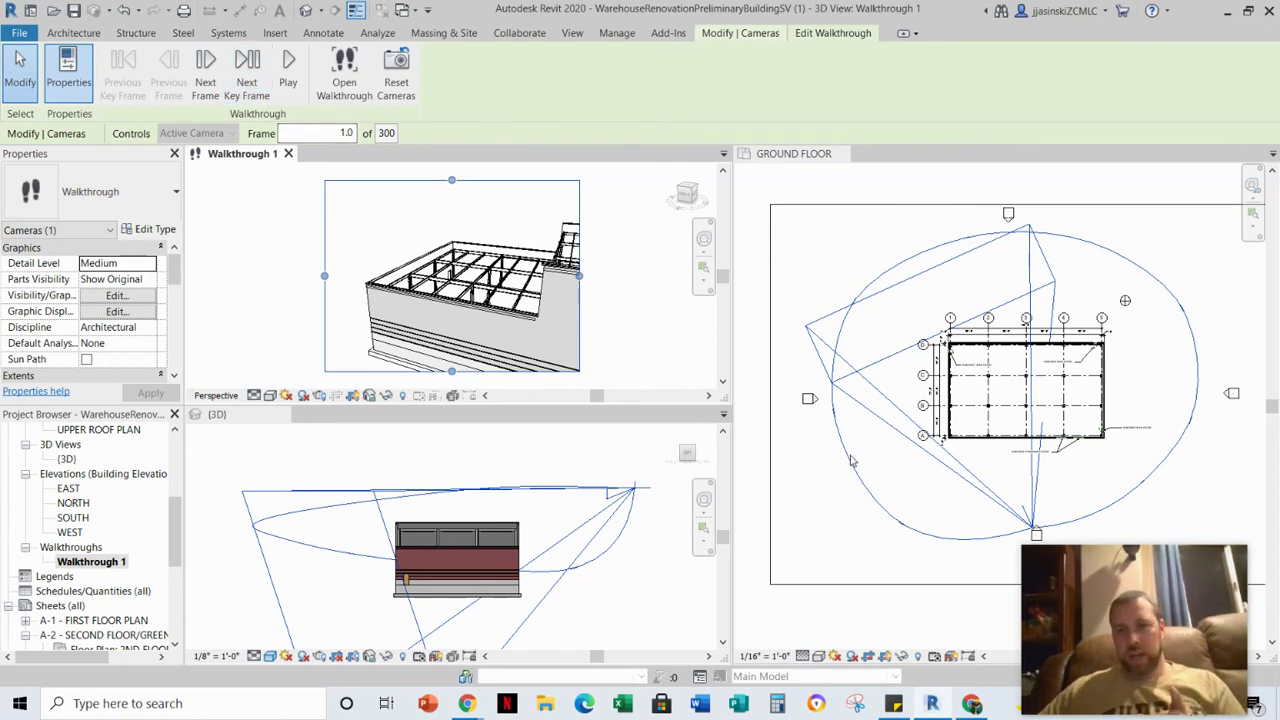
{"action": "left_click", "coordinate": [776, 524]}
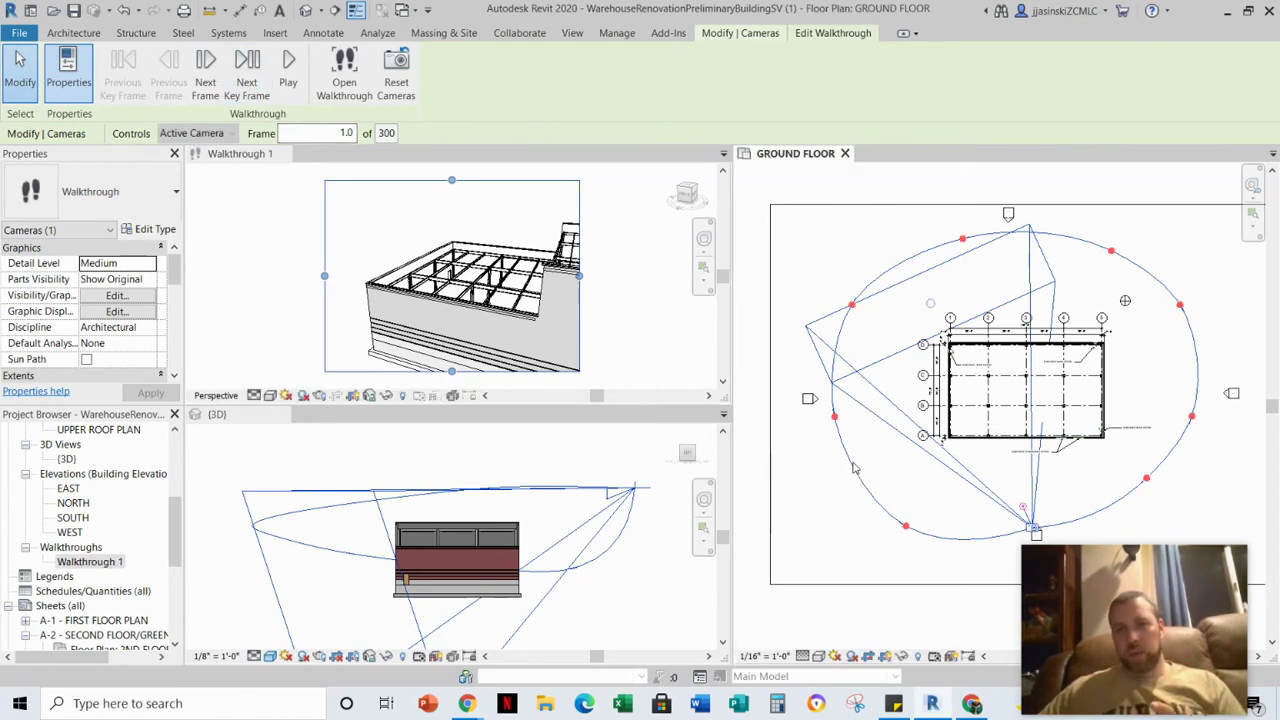
{"action": "left_click", "coordinate": [906, 530]}
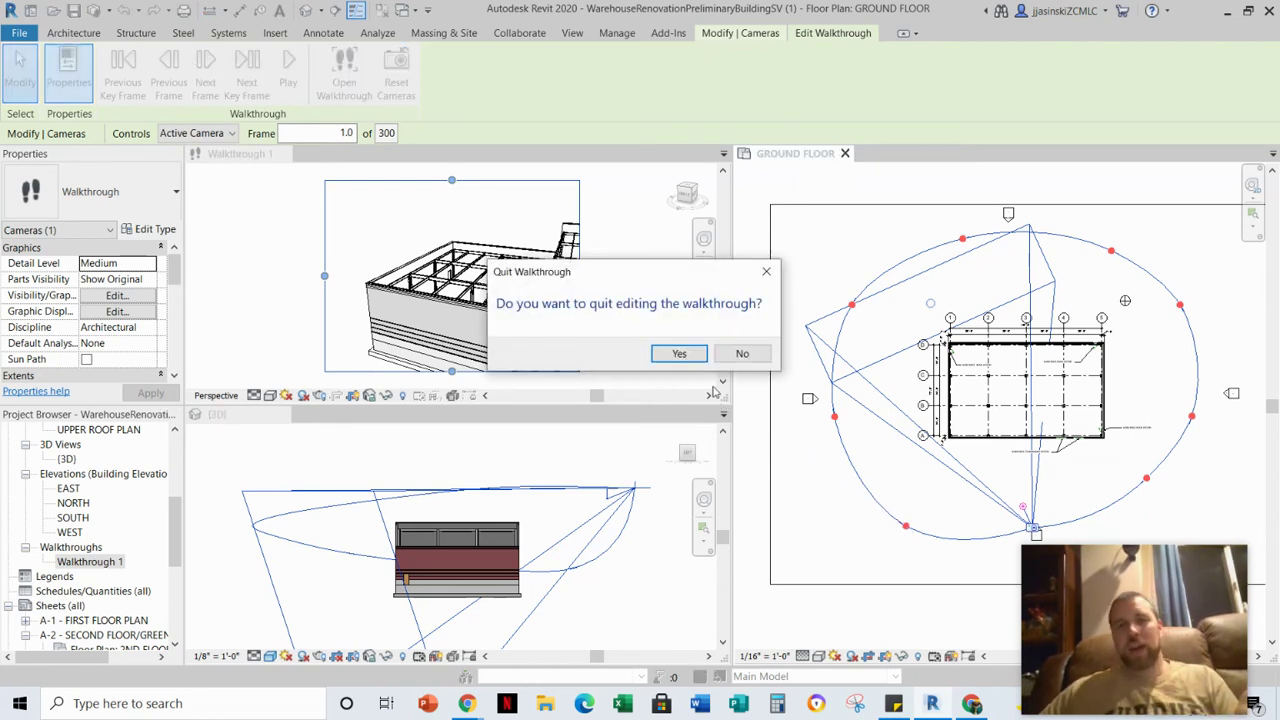
{"action": "left_click", "coordinate": [738, 355]}
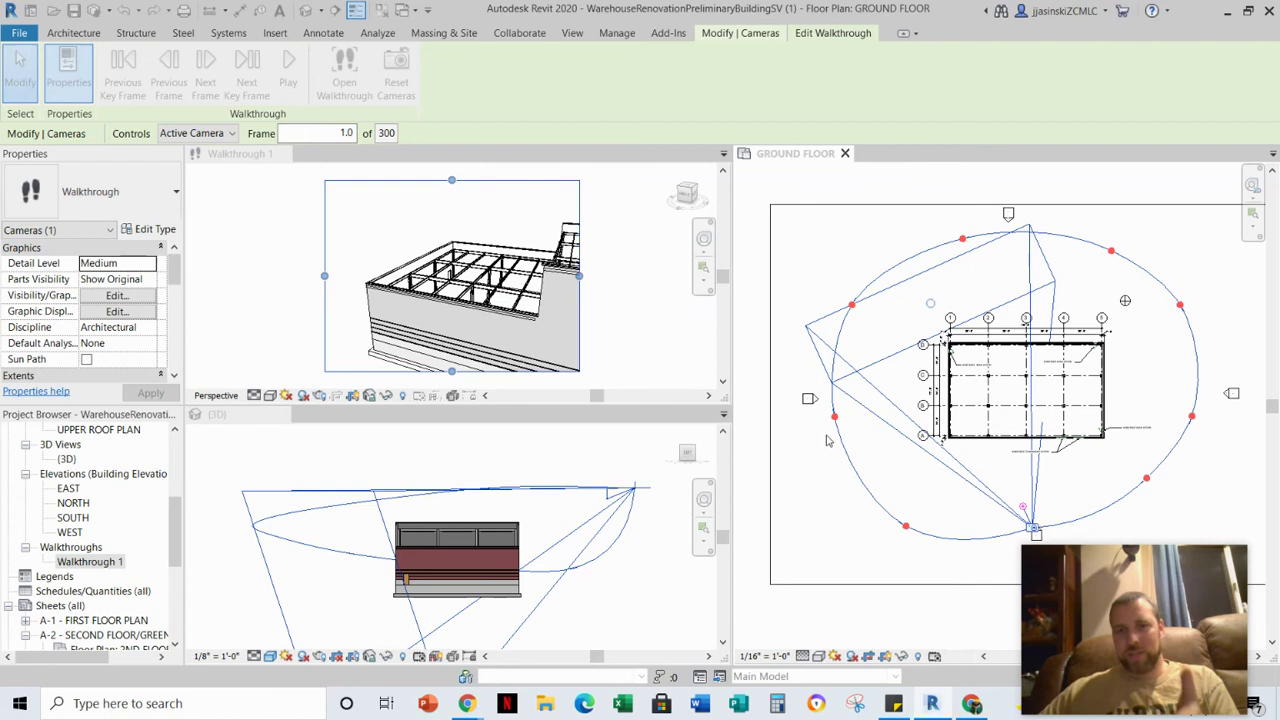
{"action": "left_click", "coordinate": [906, 530]}
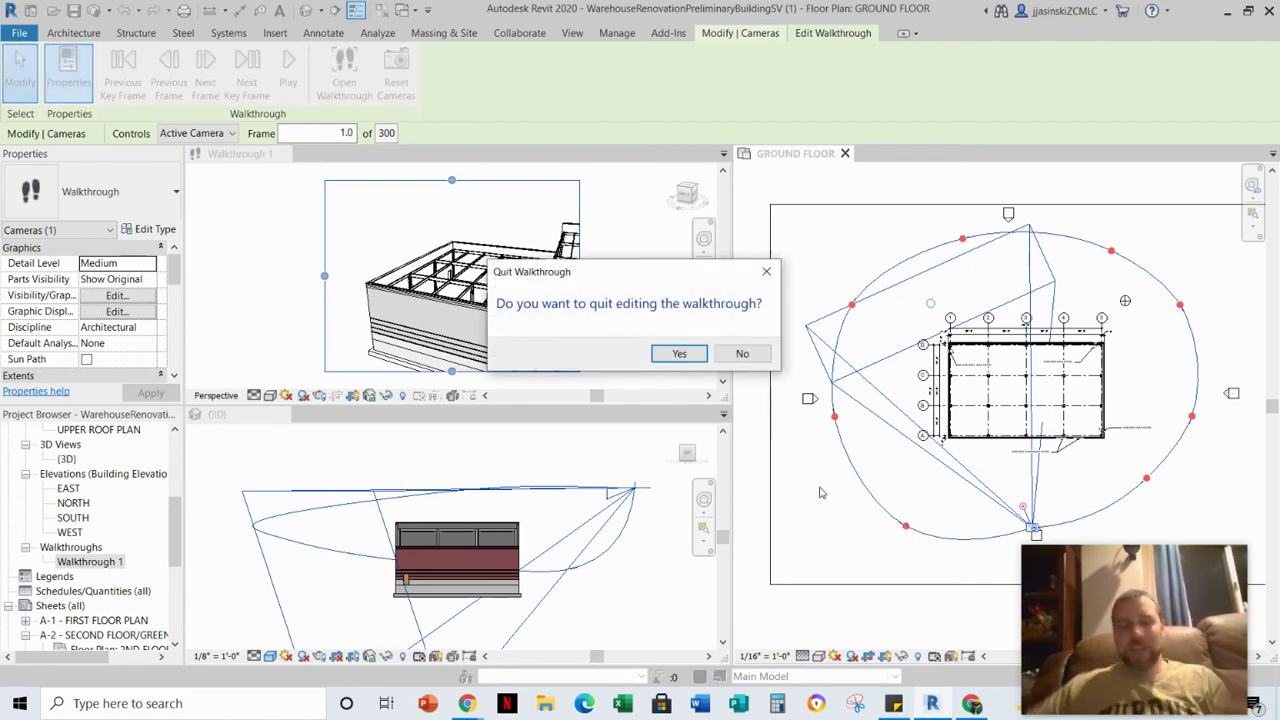
{"action": "left_click", "coordinate": [738, 358]}
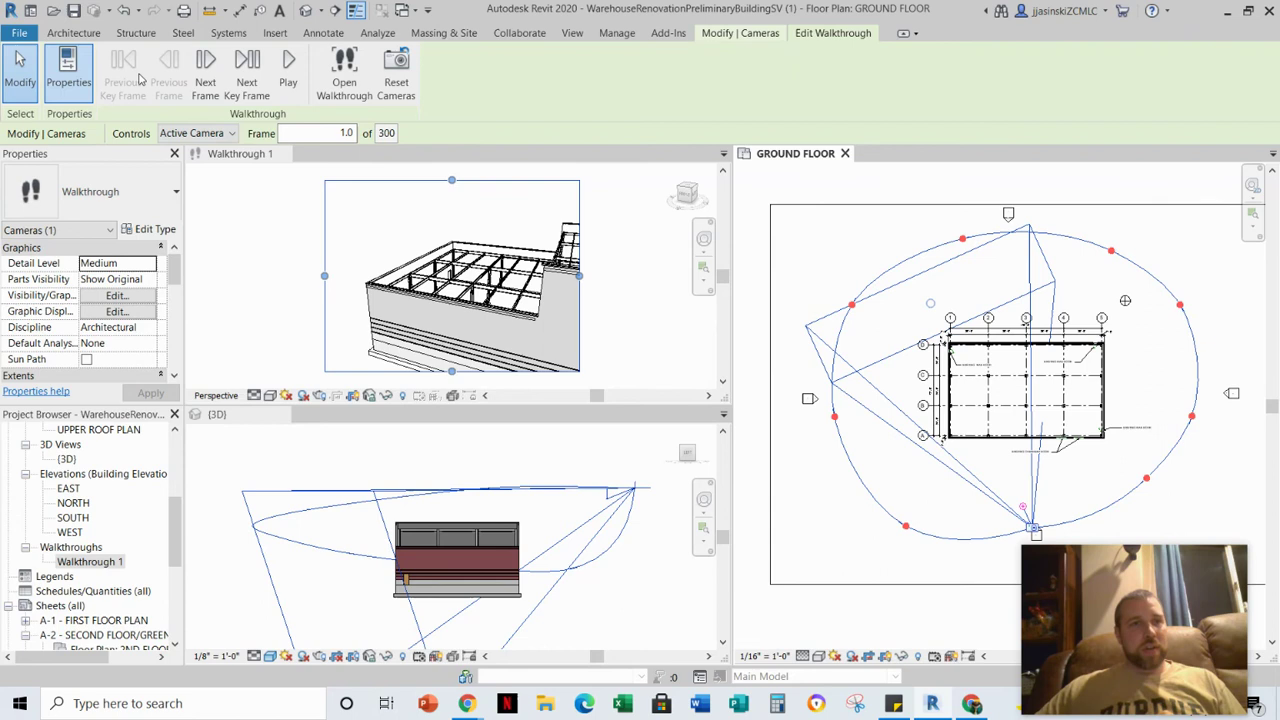
- Advance to key frame 40.7 and re-aim its camera target at the warehouse in plan and 3D
{"action": "left_click", "coordinate": [247, 75]}
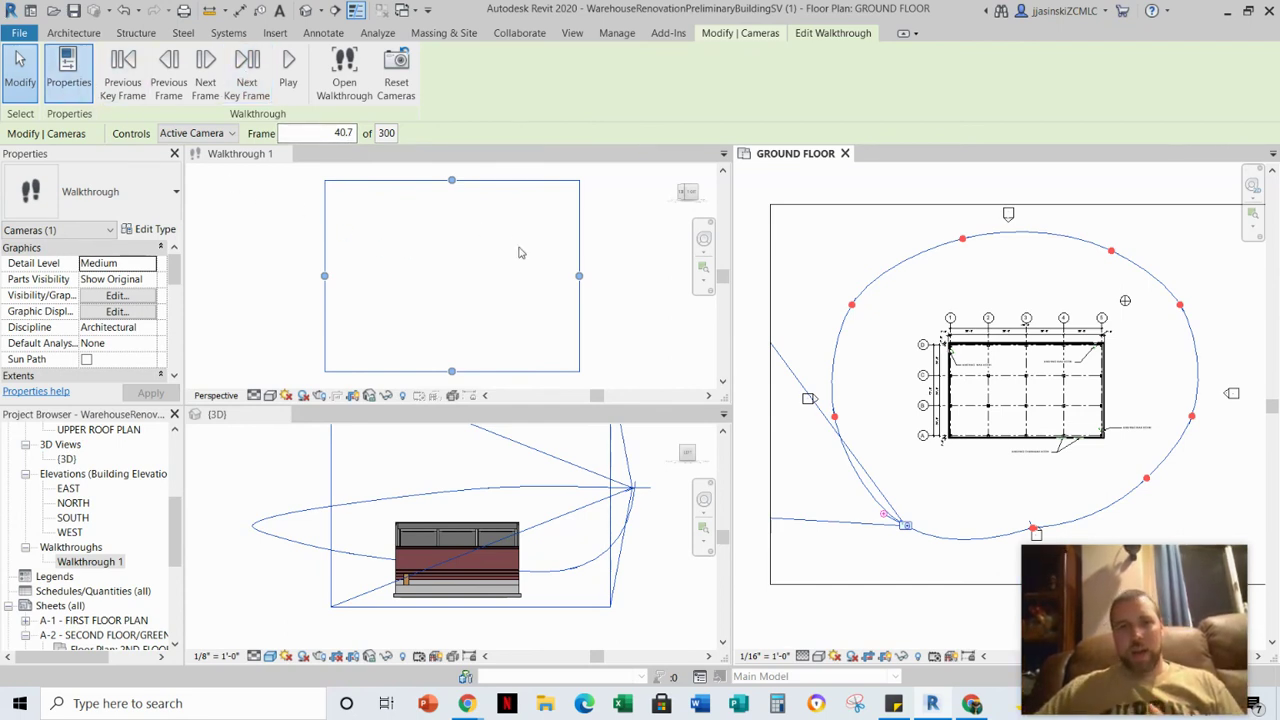
{"action": "left_click_drag", "start_coordinate": [885, 517], "coordinate": [924, 506]}
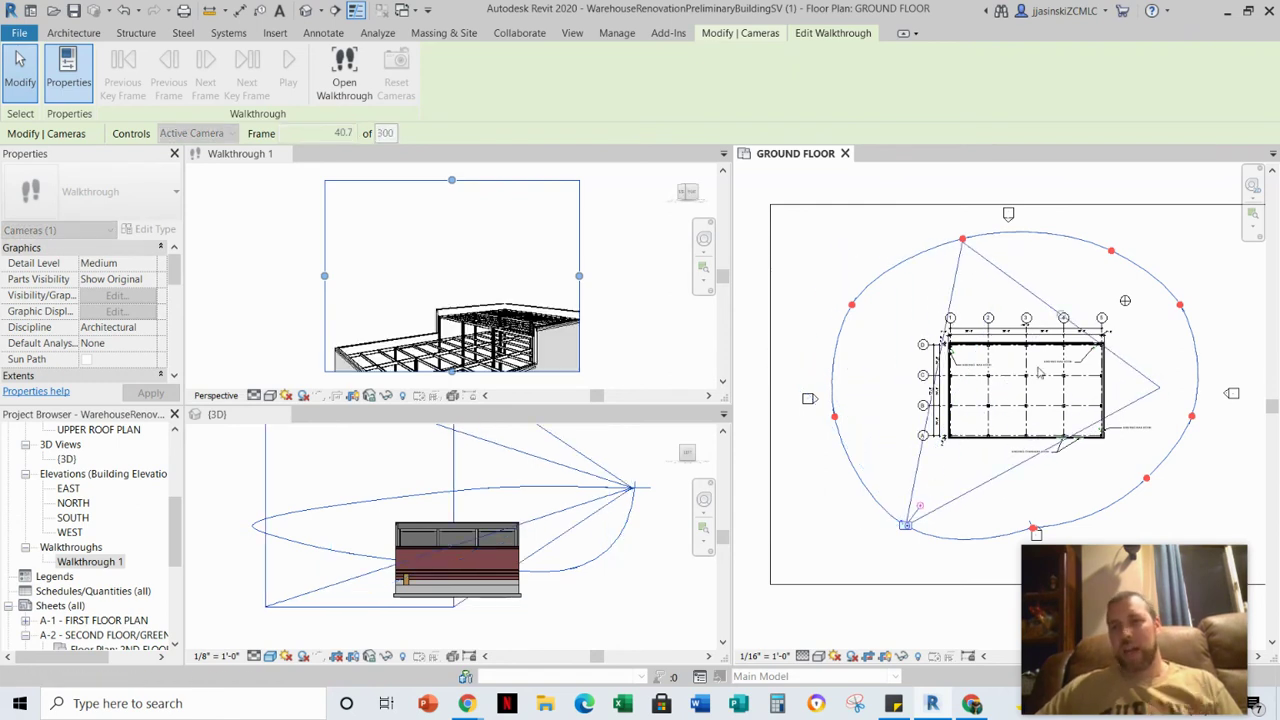
{"action": "left_click_drag", "start_coordinate": [1060, 323], "coordinate": [1086, 281]}
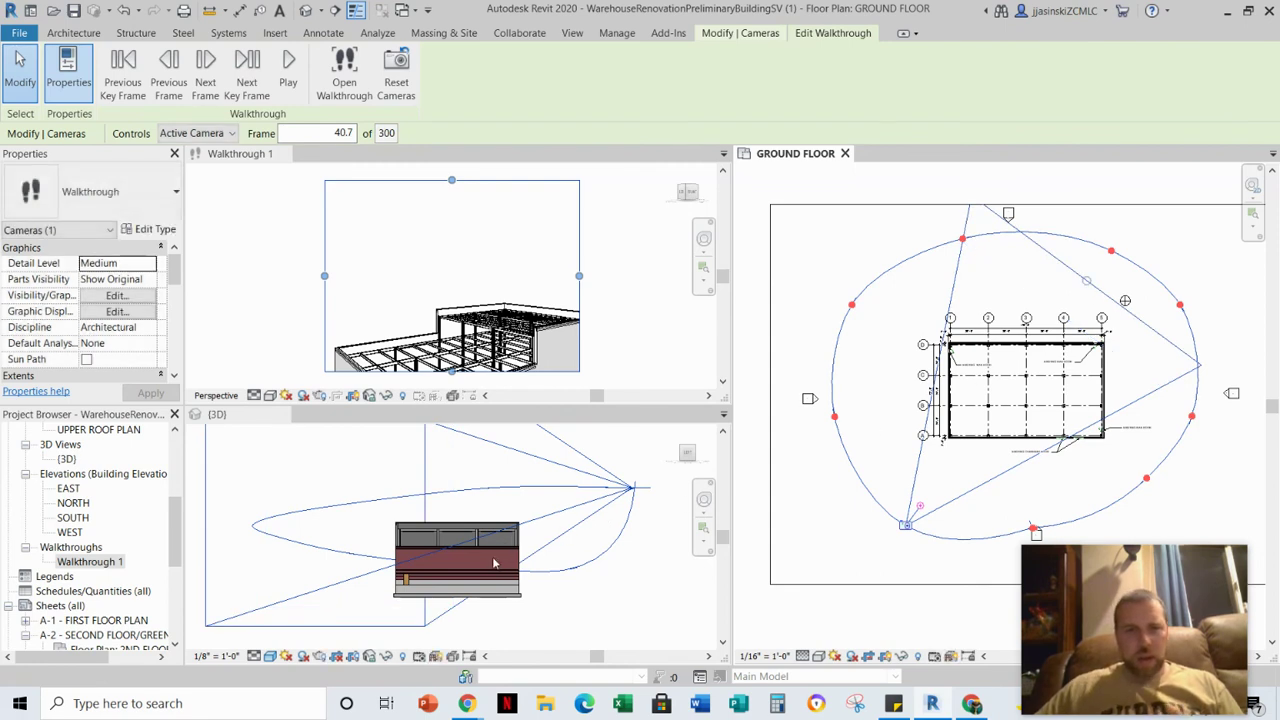
{"action": "left_click", "coordinate": [650, 540]}
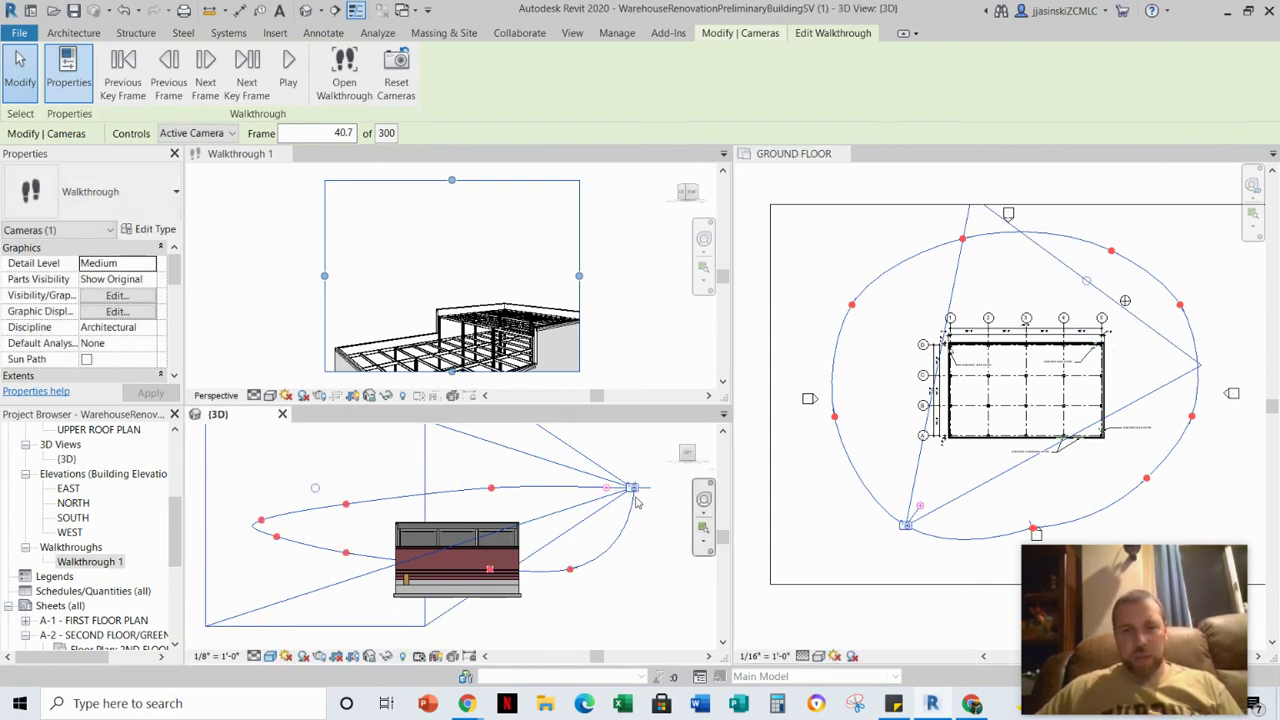
{"action": "left_click_drag", "start_coordinate": [609, 490], "coordinate": [611, 508]}
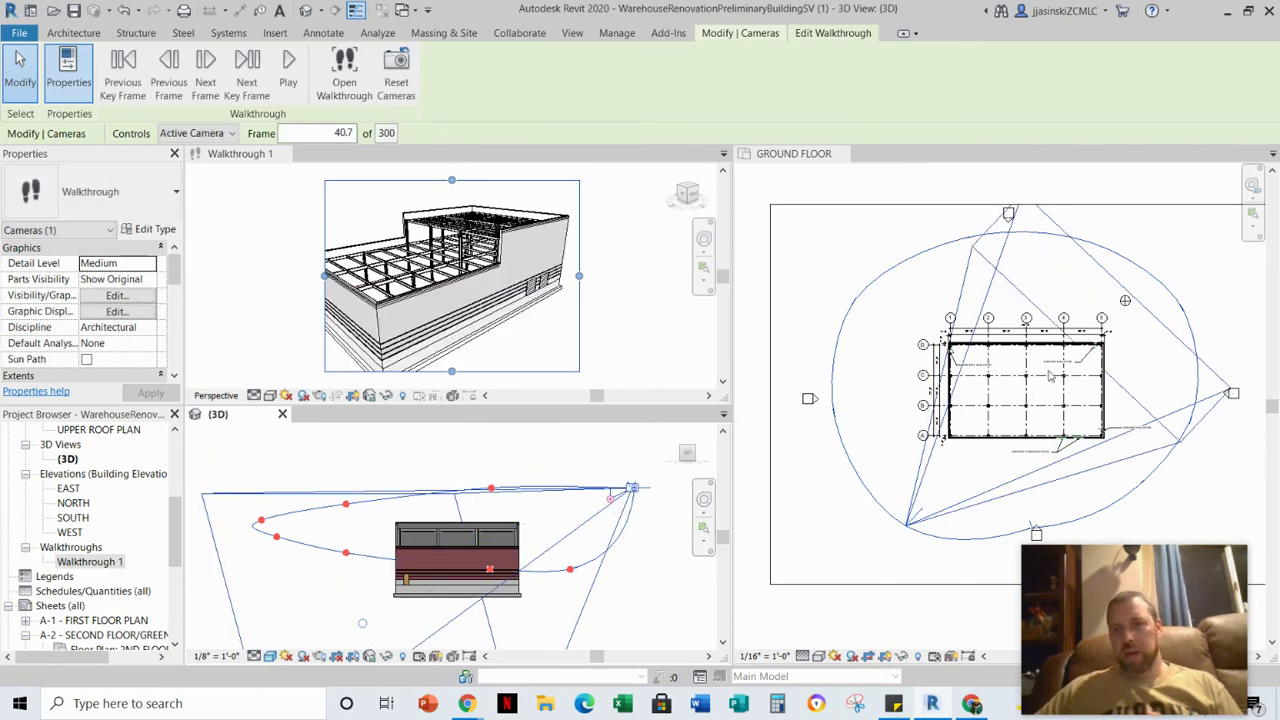
{"action": "left_click", "coordinate": [920, 517]}
{"action": "left_click_drag", "start_coordinate": [919, 516], "coordinate": [920, 511]}
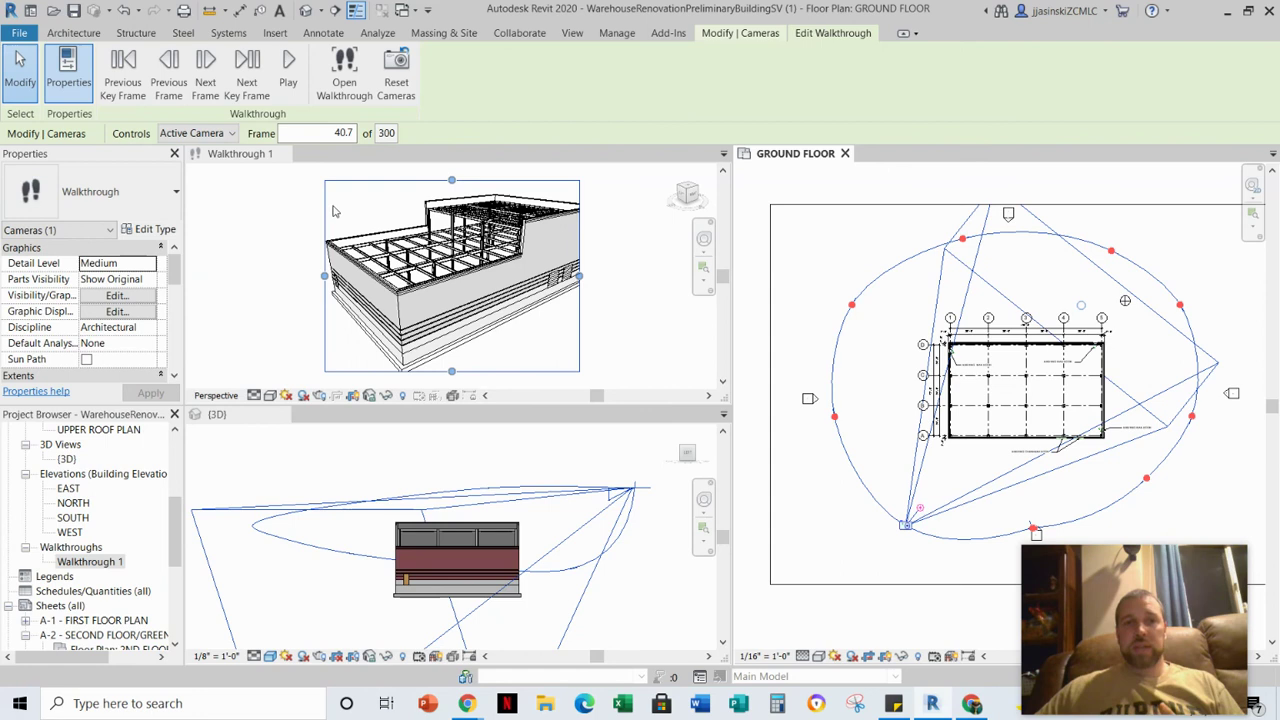
- Advance to key frame 74.9, turning its camera toward the warehouse in plan and adjusting the target in 3D
{"action": "left_click", "coordinate": [247, 80]}
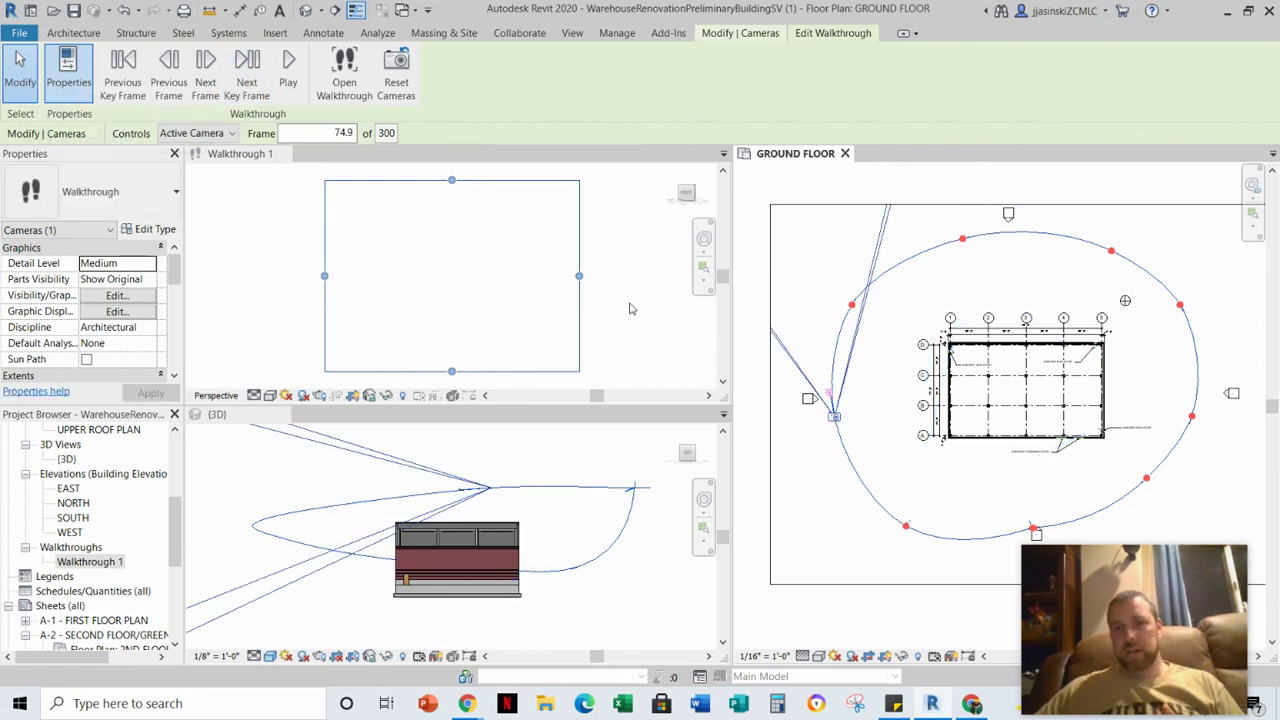
{"action": "left_click_drag", "start_coordinate": [830, 395], "coordinate": [863, 419]}
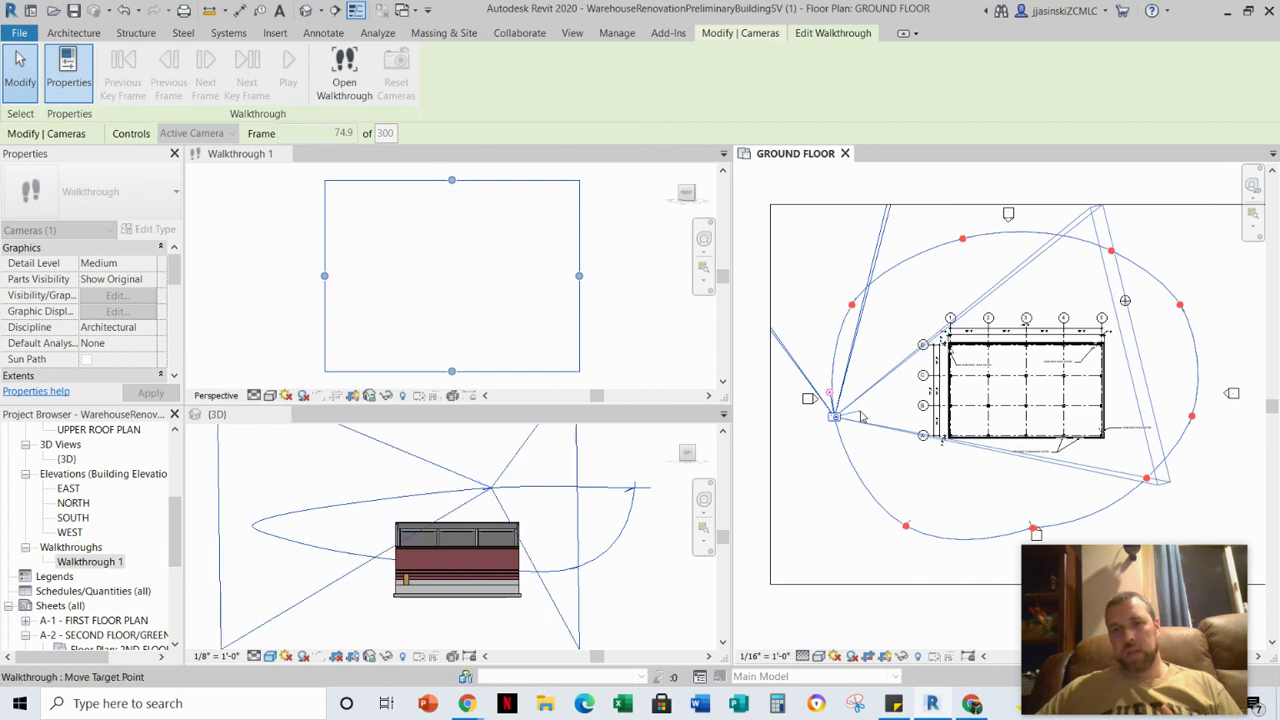
{"action": "left_click", "coordinate": [633, 515]}
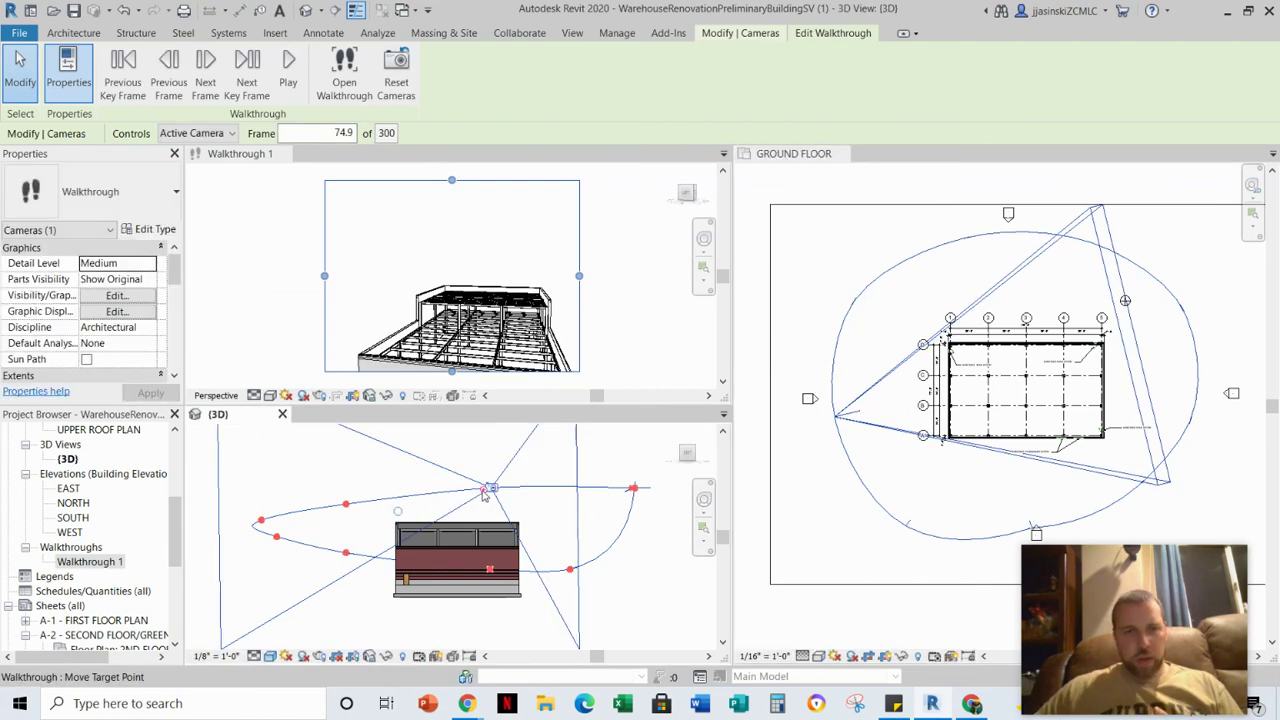
{"action": "left_click_drag", "start_coordinate": [492, 496], "coordinate": [484, 500]}
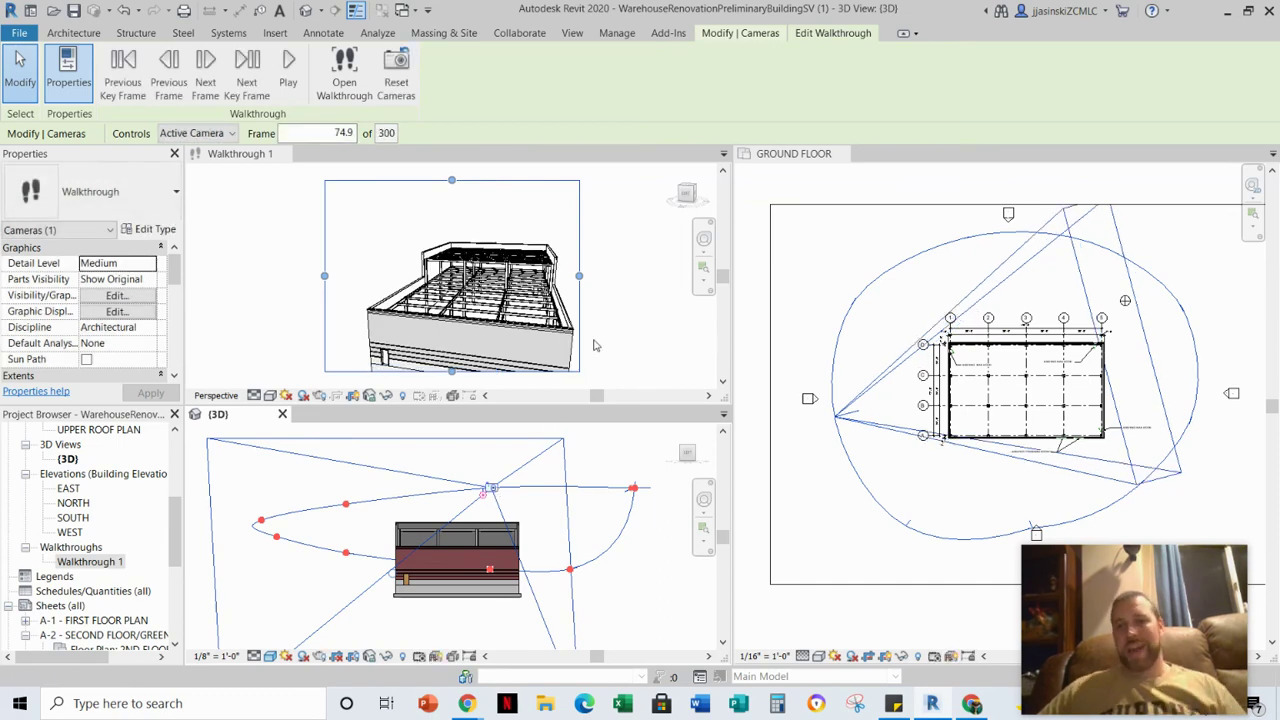